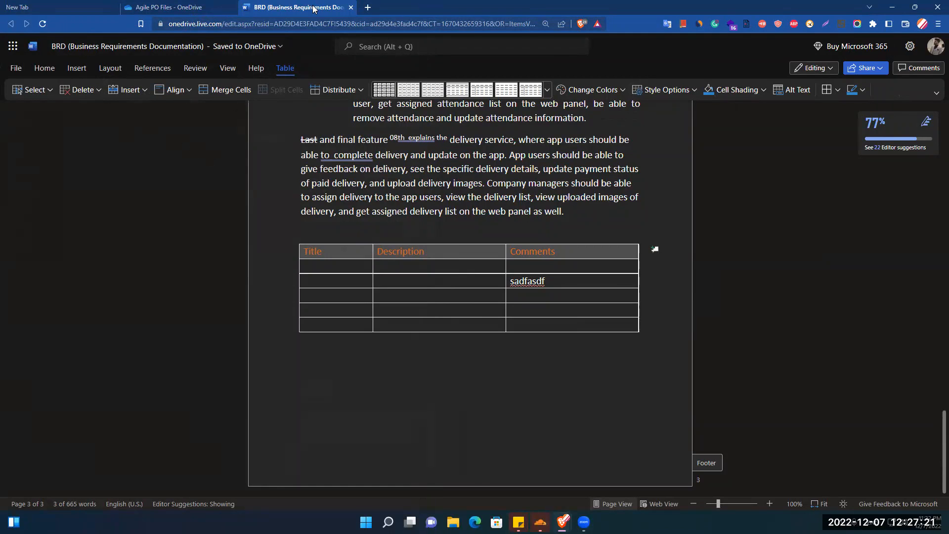
- From the Agile PO Files OneDrive folder, create a new Excel workbook, Book1
left_click(168, 8)
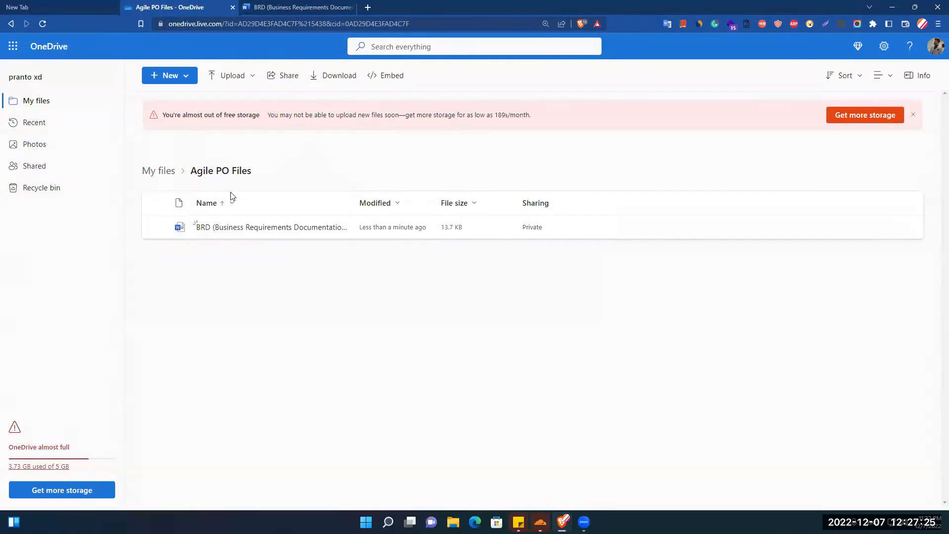
left_click(184, 79)
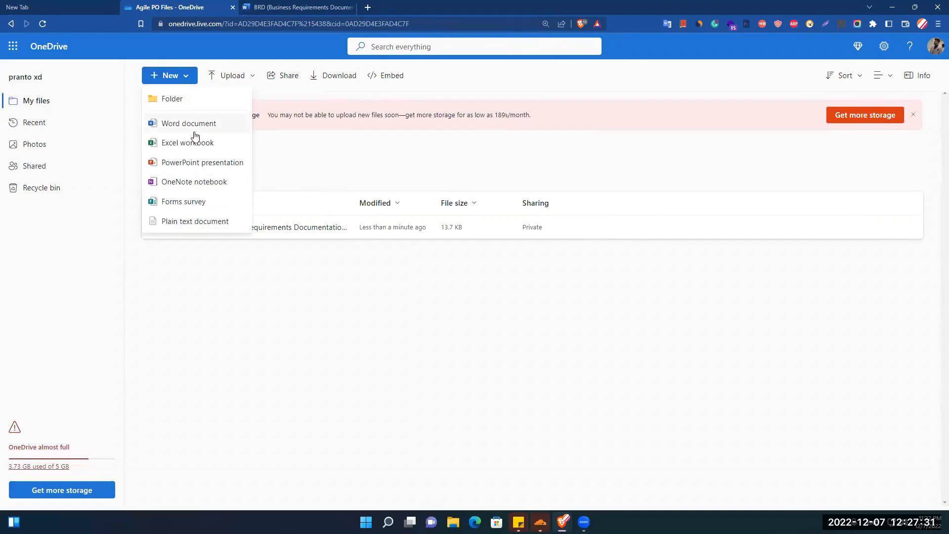
left_click(193, 148)
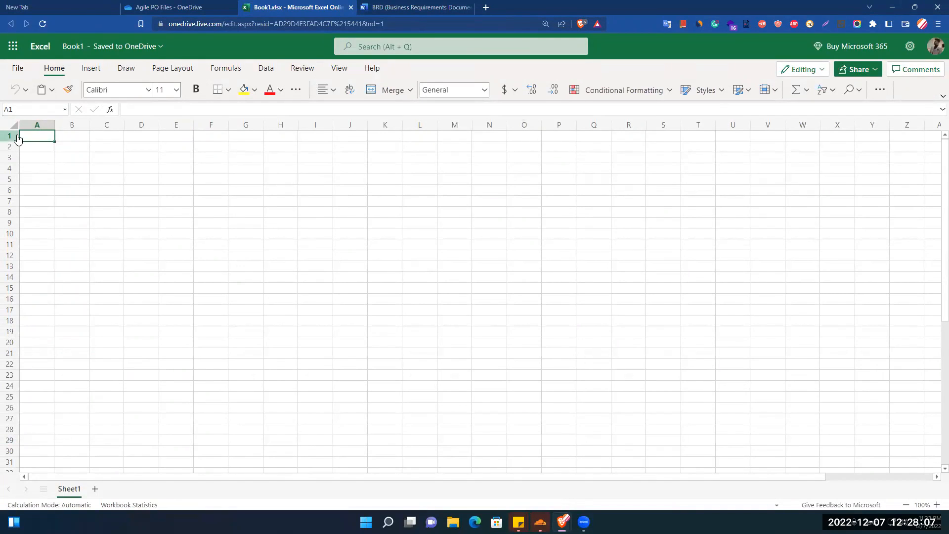
- Change the workbook's file name from Book1 to 'Team's Action Items Tracker'
left_click(84, 47)
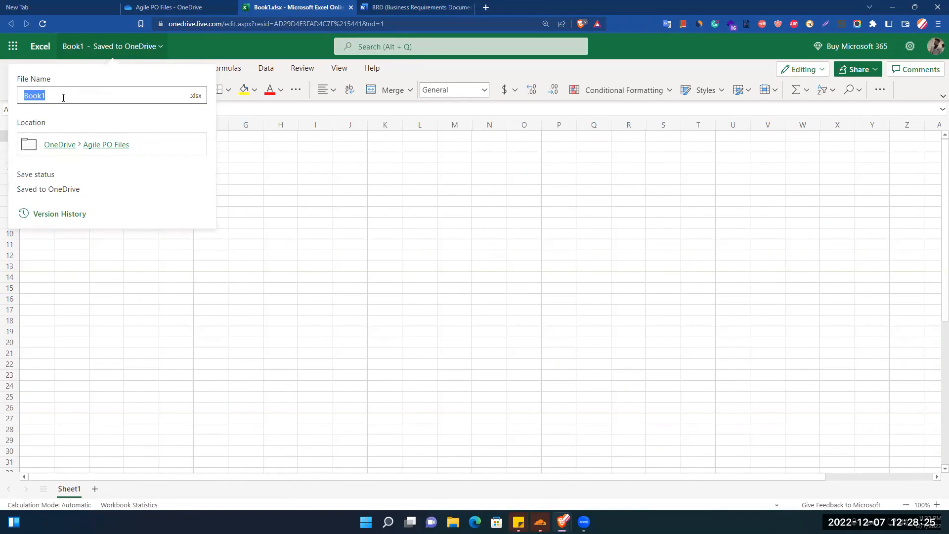
type("Team's Work")
double_click(63, 98)
type("Action Items Tracker")
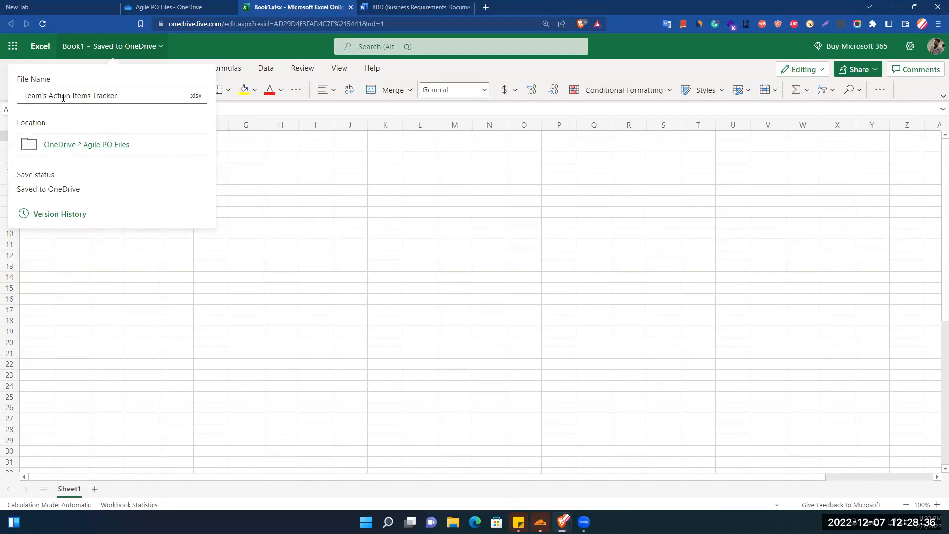
key("Return")
left_click(80, 223)
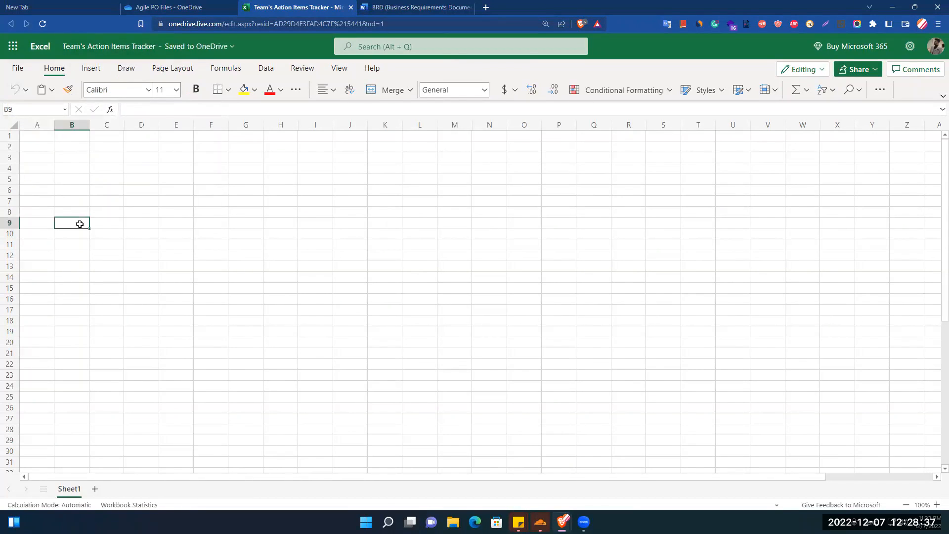
left_click(48, 139)
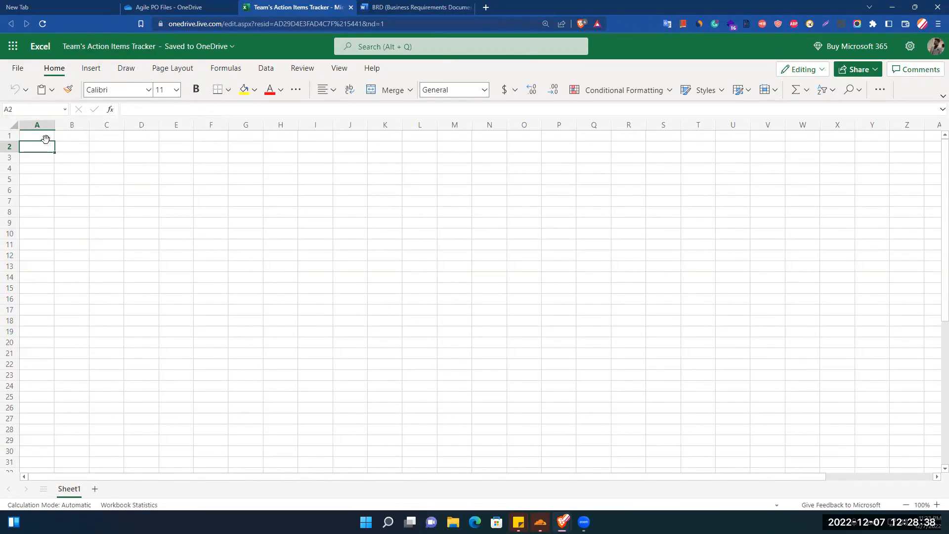
- Rename the Sheet1 tab to 'Team A'
double_click(72, 490)
double_click(412, 278)
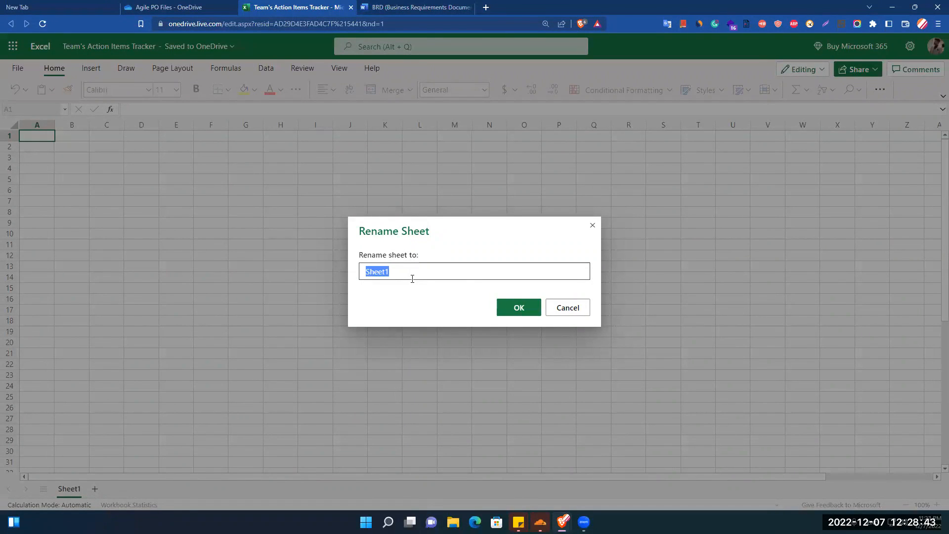
type("Team's A")
left_click(514, 315)
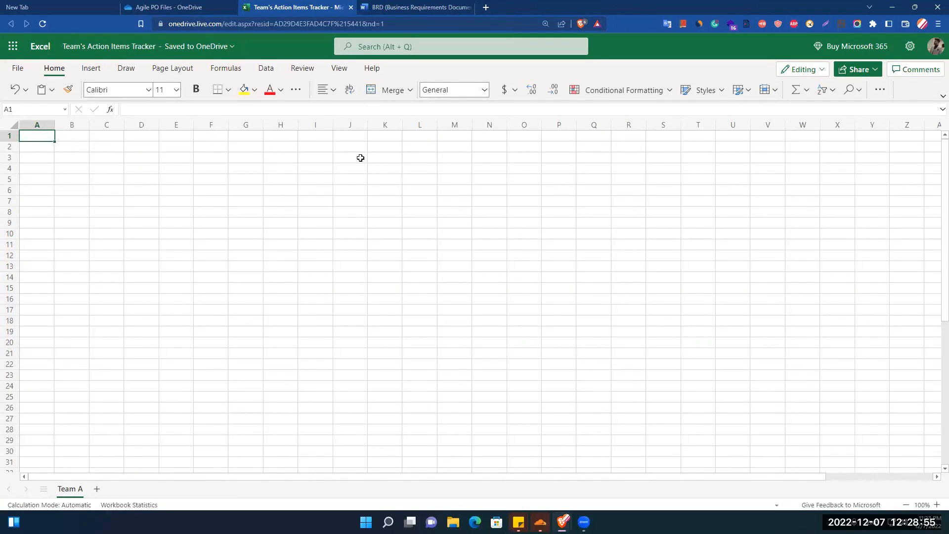
- Enter the headings Name in A1 and Designation in B1
type("name")
key("Return")
type("\\")
key("BackSpace")
key("Up")
key("Delete")
type("Name")
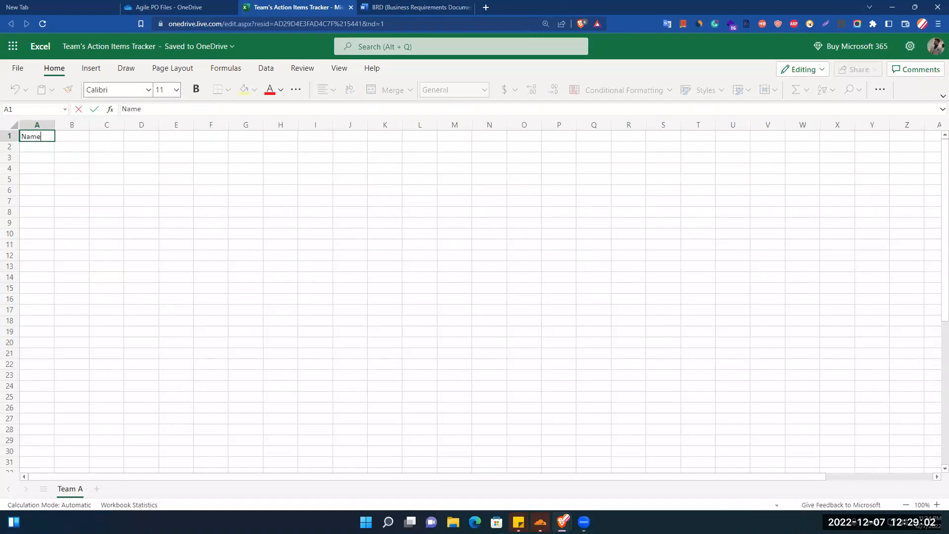
key("Tab")
type("Des")
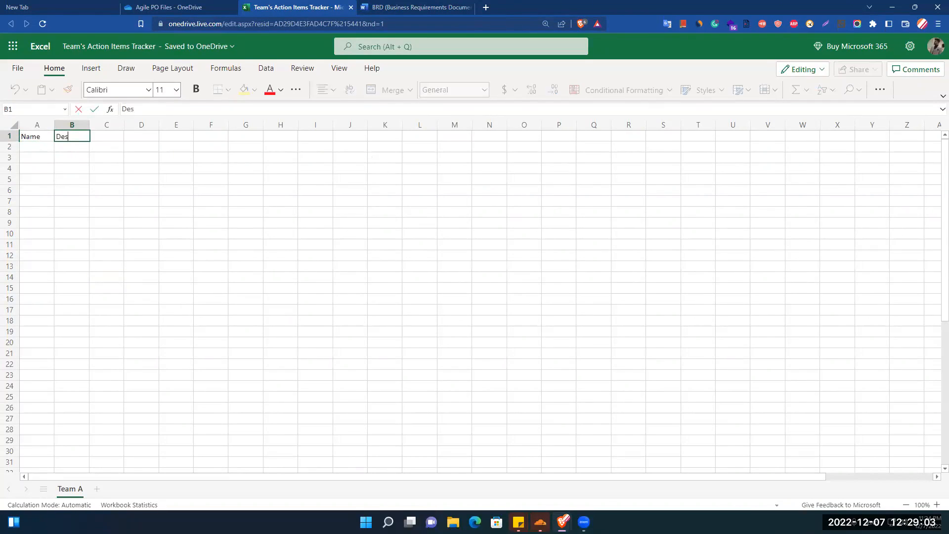
type("ignation")
key("Tab")
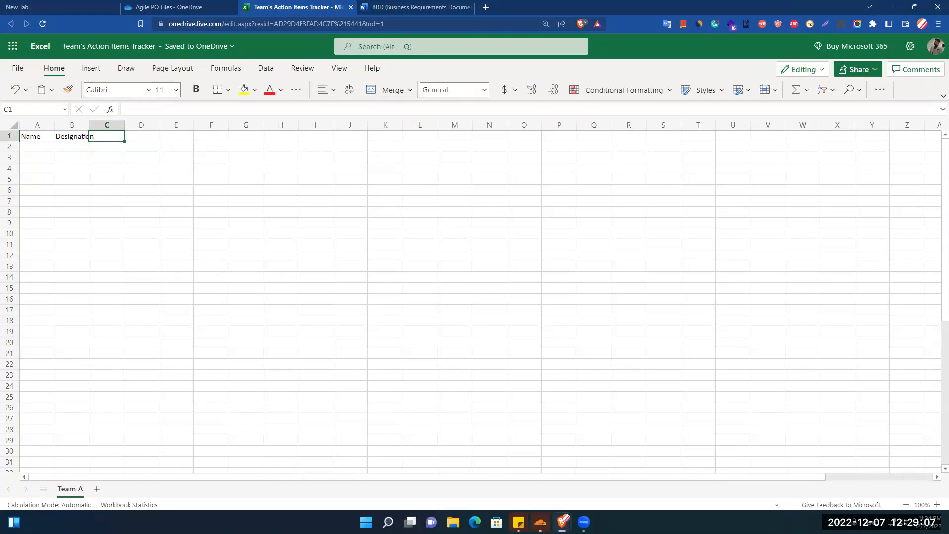
- Add the Activities heading in C1, fixing its spelling, and Status in D1
type("Acrt")
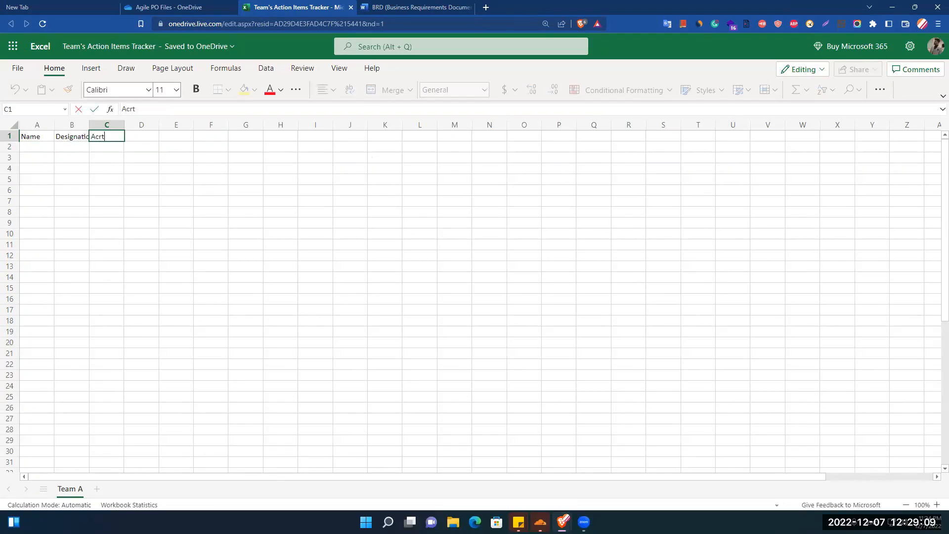
key("BackSpace")
type("tivites")
key("Left")
key("Right")
key("Down")
key("Left")
key("Left")
key("Up")
key("Right")
key("Right")
key("Down")
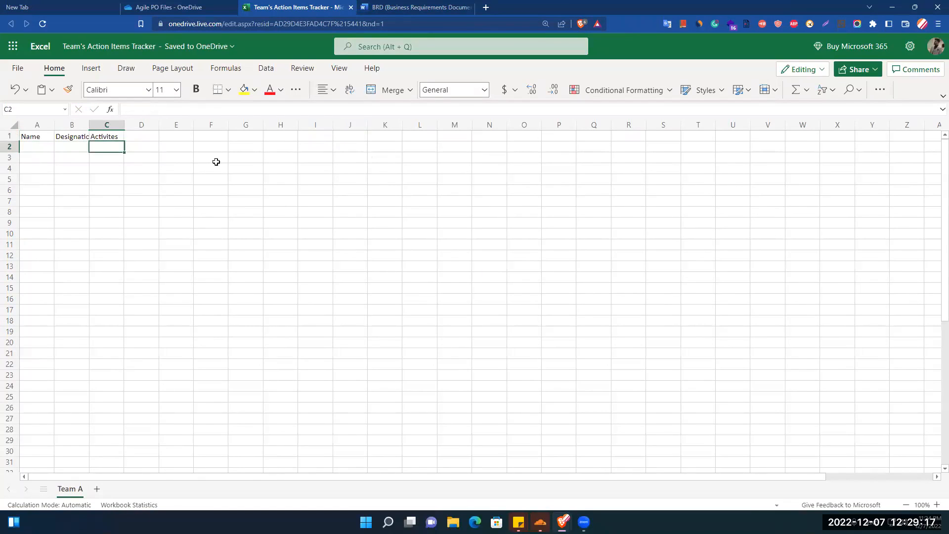
double_click(104, 137)
key("Left")
type("i")
key("ctrl+Return")
key("Right")
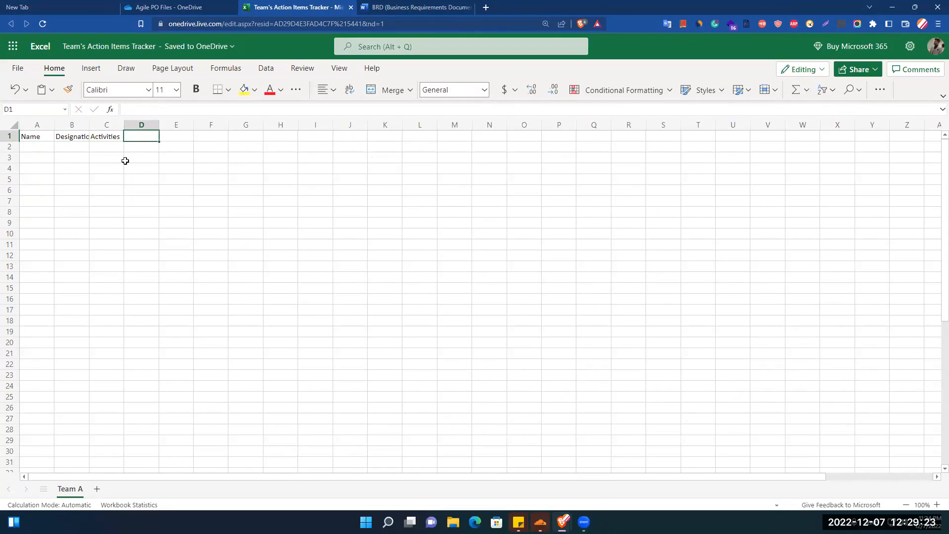
type("Status")
key("Return")
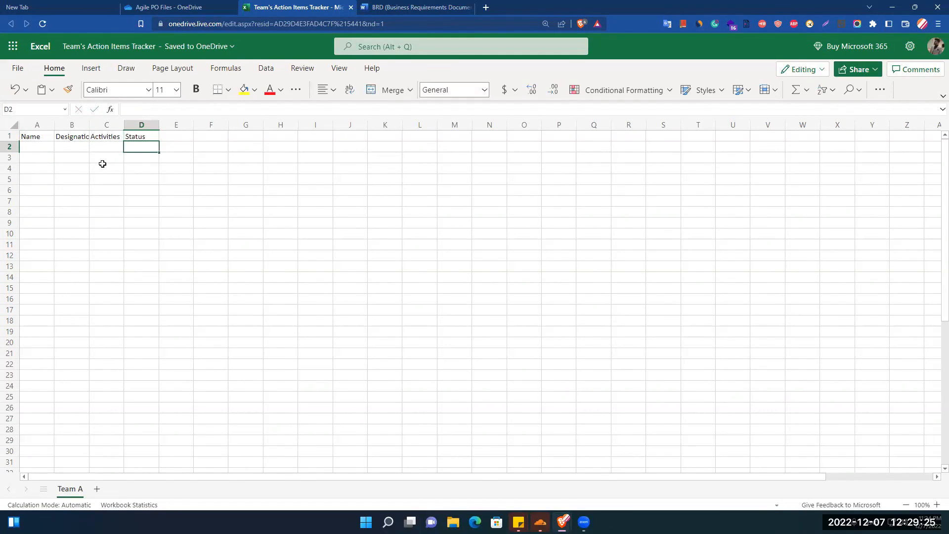
- Make the A1:D1 headers bold, 14-point, with a light green fill, widening column A
left_click_drag(46, 137, 154, 136)
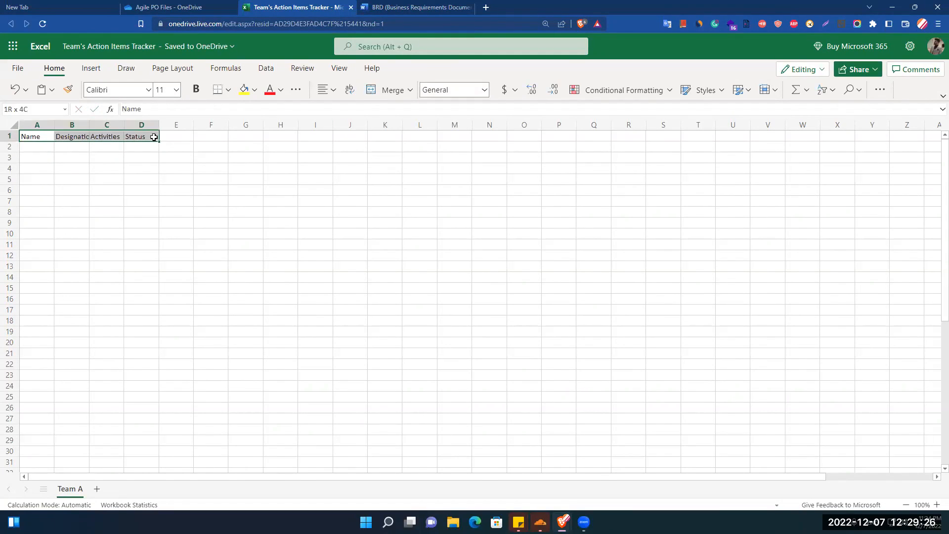
left_click(176, 89)
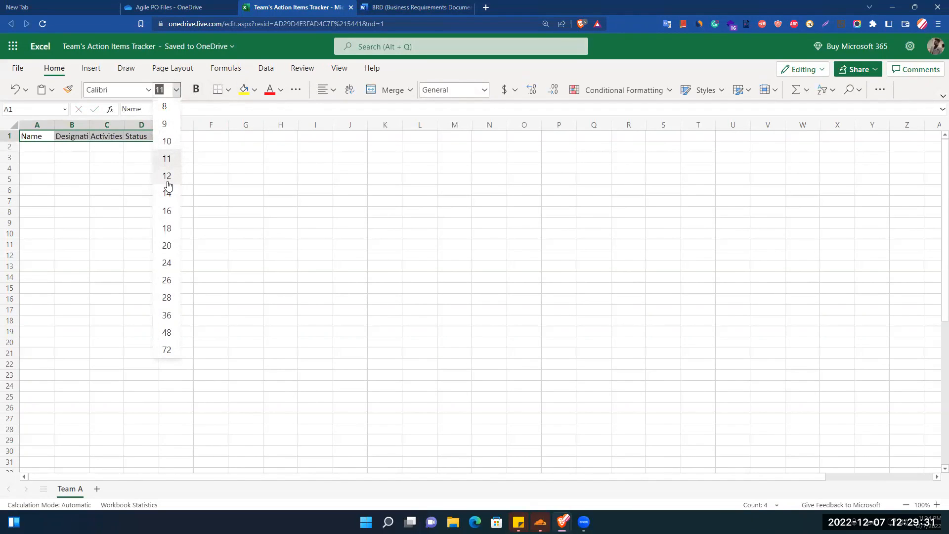
left_click(167, 193)
left_click(197, 91)
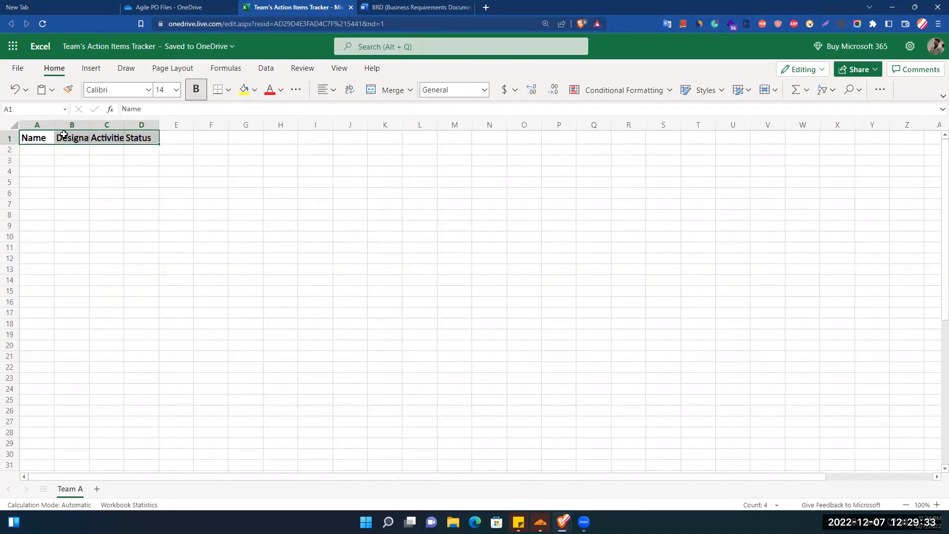
left_click_drag(54, 125, 450, 128)
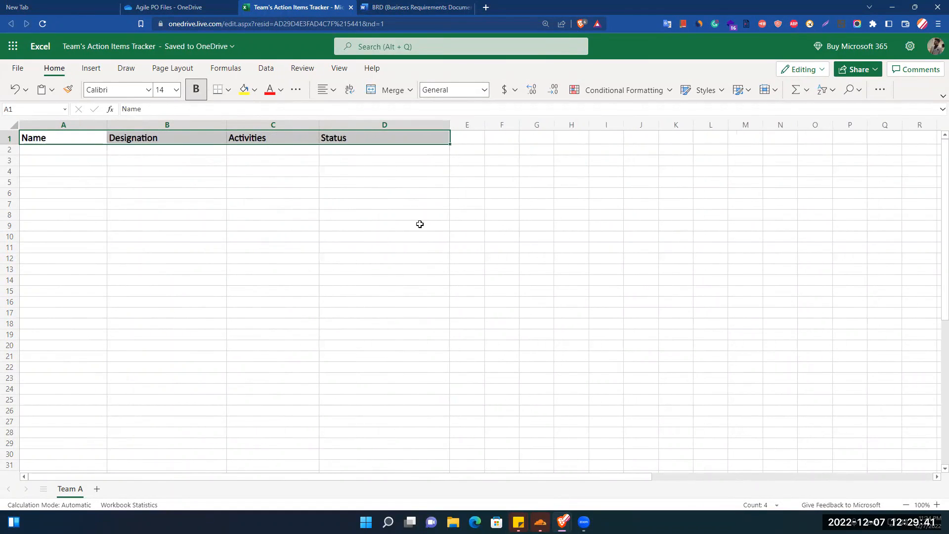
left_click(360, 216)
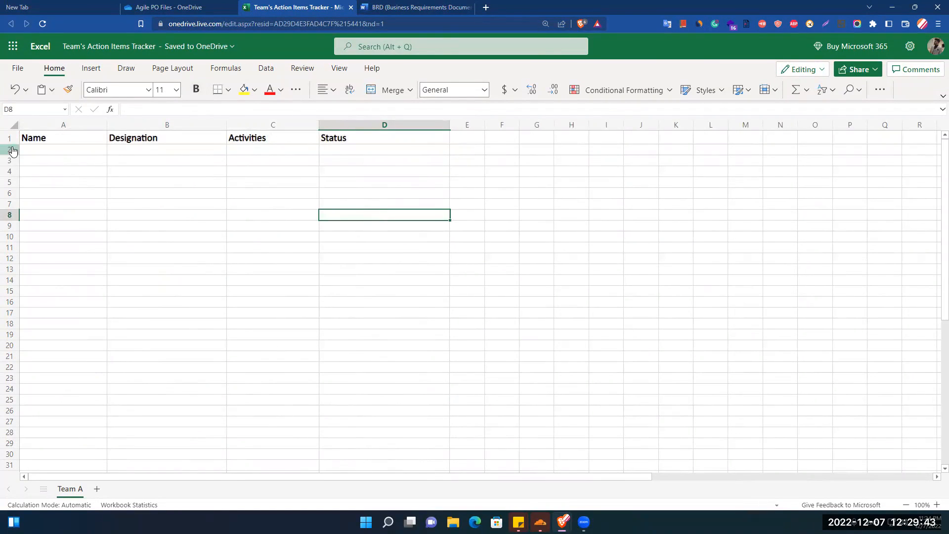
left_click_drag(31, 138, 374, 137)
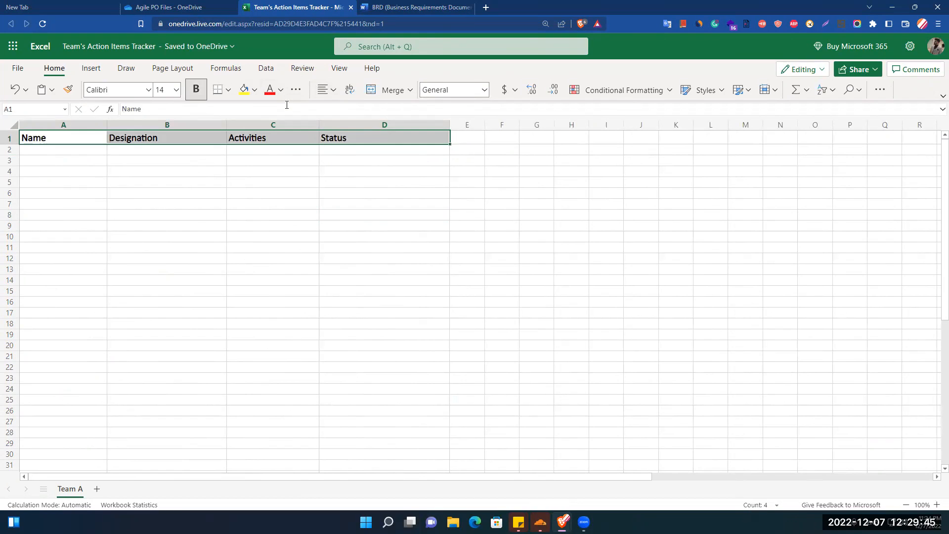
left_click(255, 90)
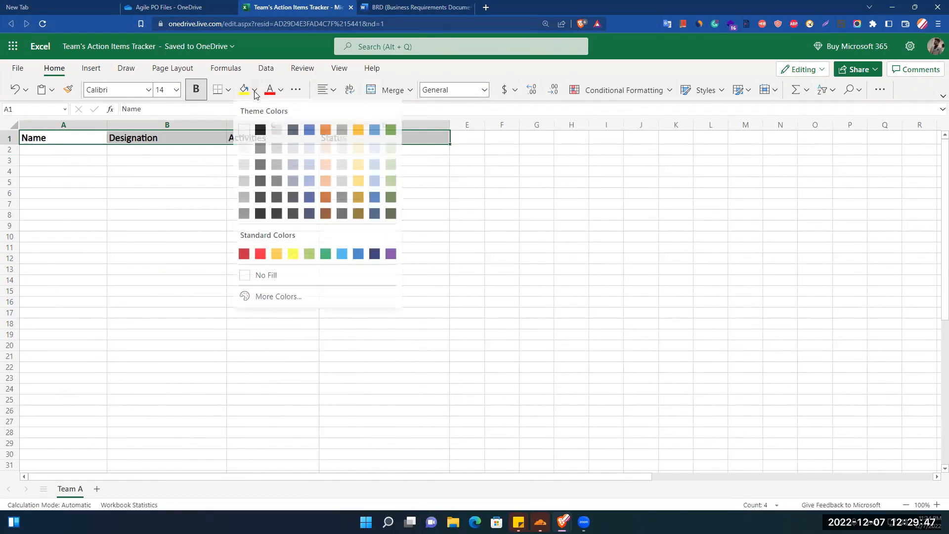
left_click(391, 170)
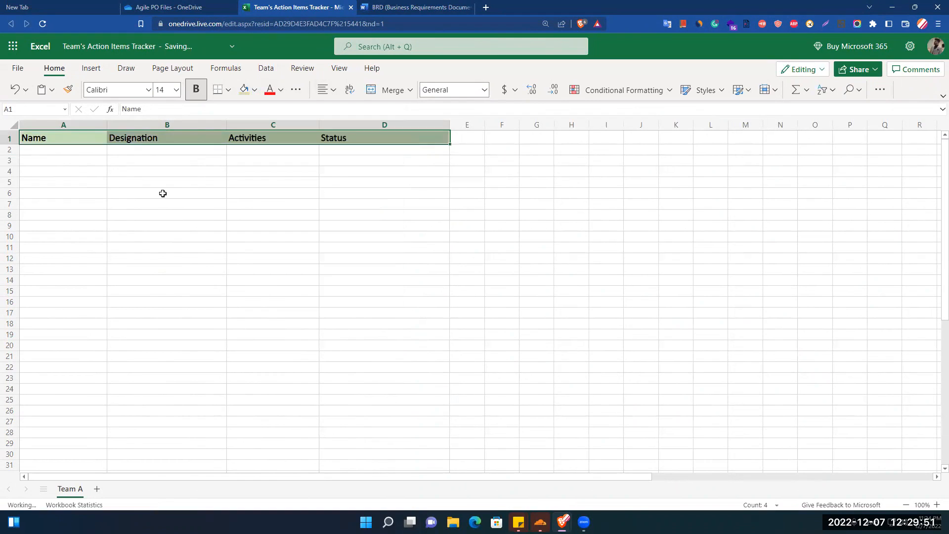
left_click(163, 193)
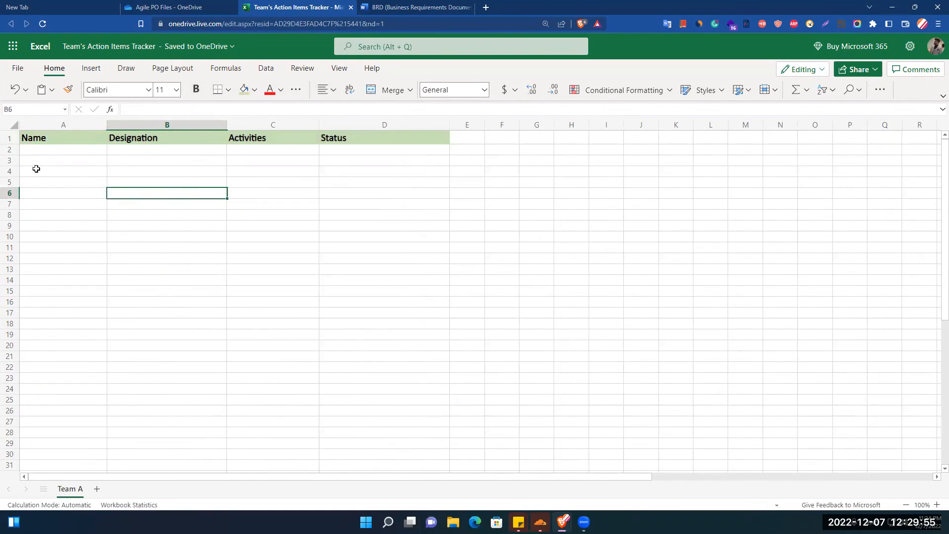
- Center the header text in A1:D1 and widen column A further
left_click(70, 143)
left_click_drag(70, 143, 409, 136)
left_click(331, 96)
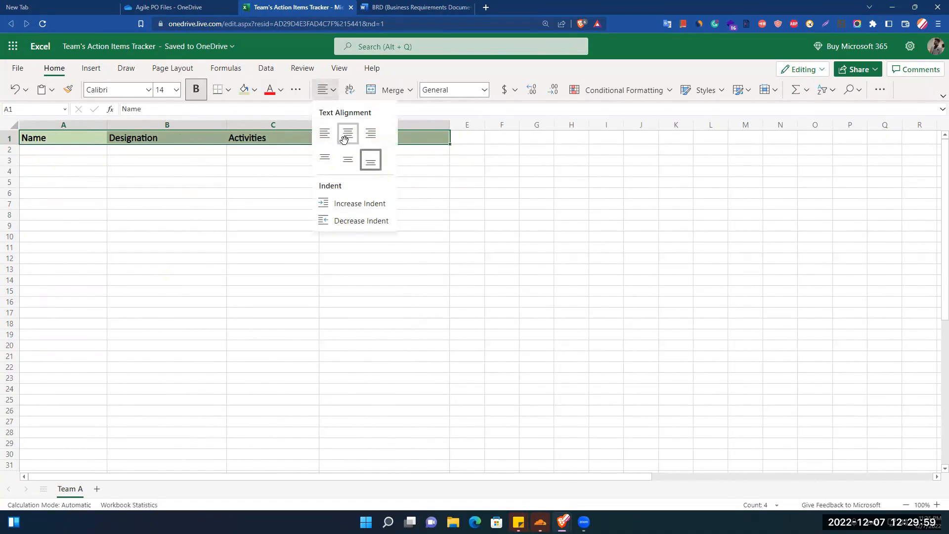
left_click(348, 133)
left_click(214, 193)
left_click(72, 156)
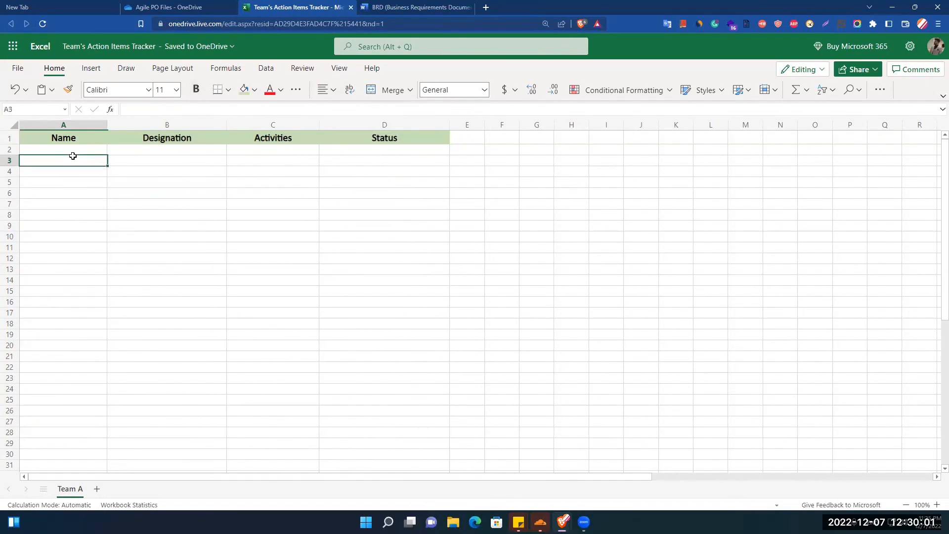
left_click_drag(106, 125, 116, 125)
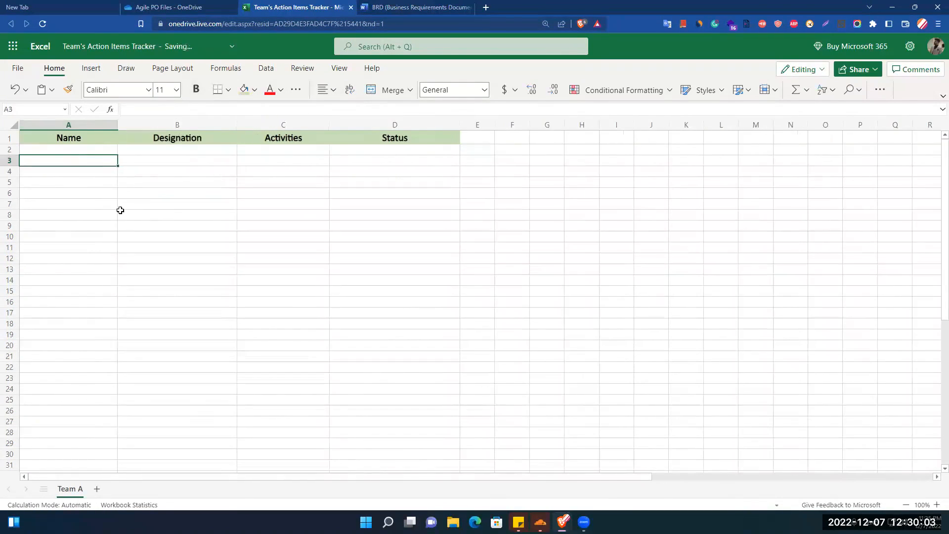
left_click(72, 235)
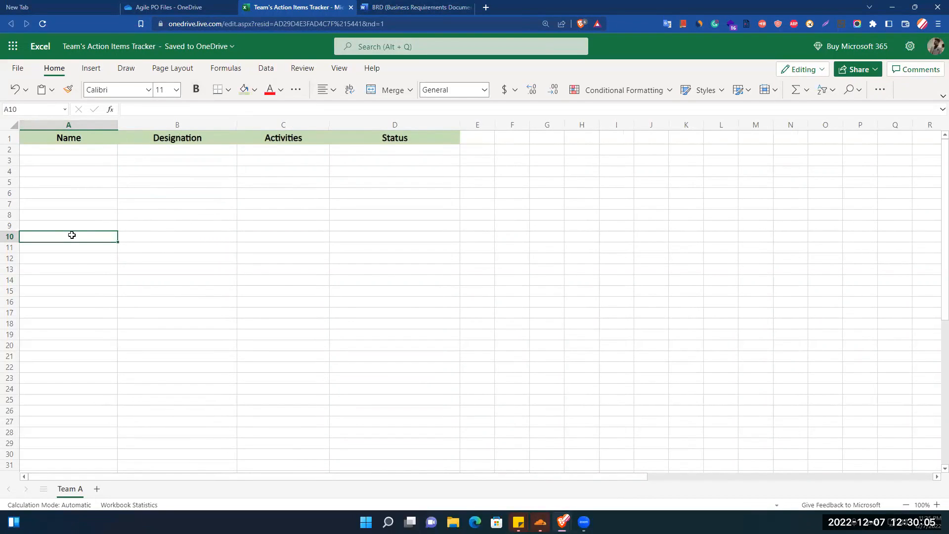
- Type the four team members' names into cells A2 through A5
left_click(67, 149)
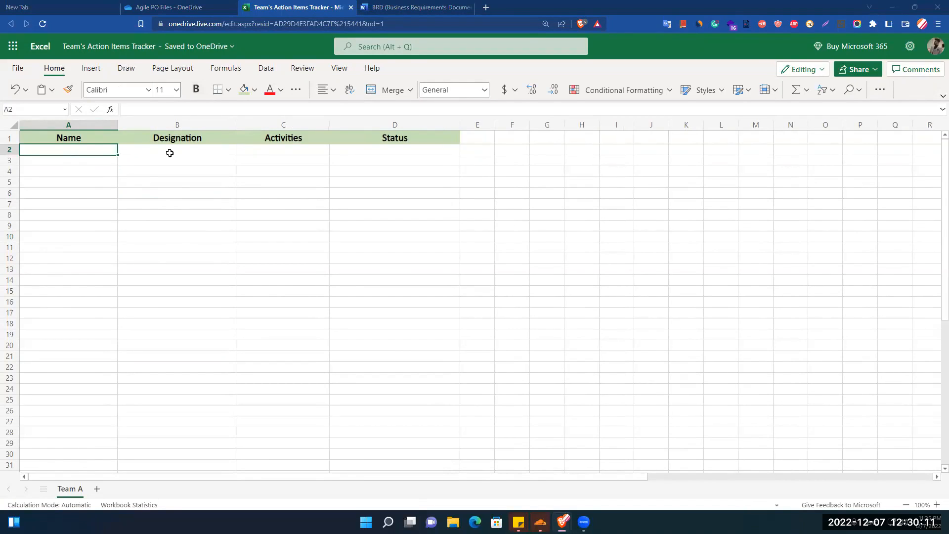
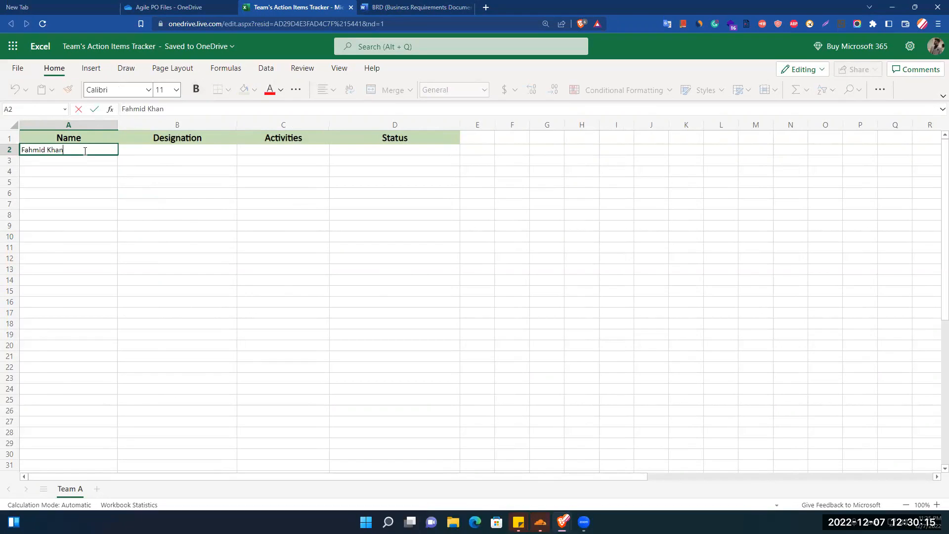
key("Return")
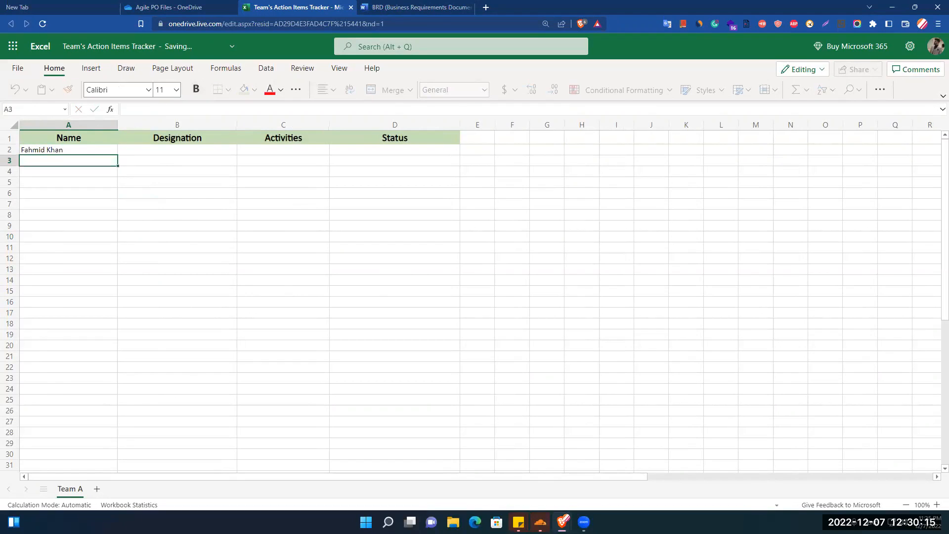
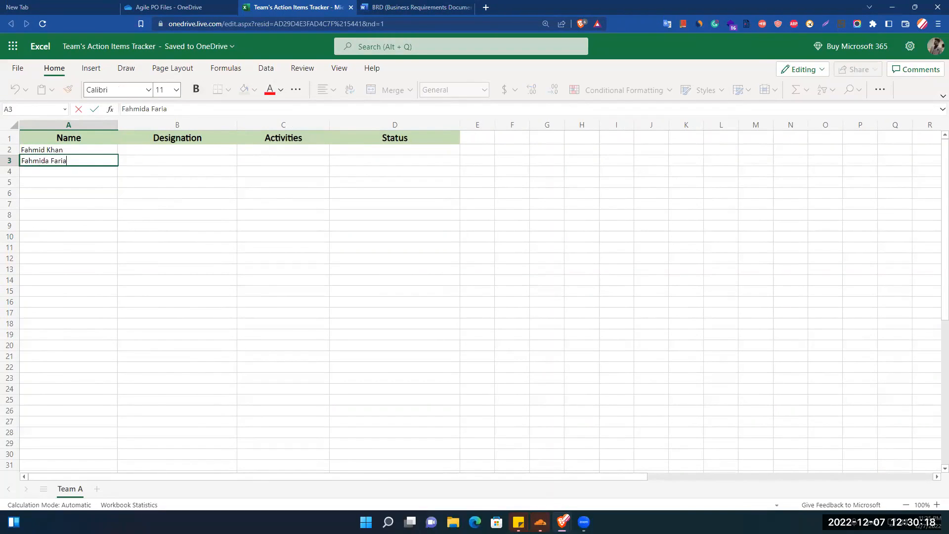
key("Return")
type("Farhana")
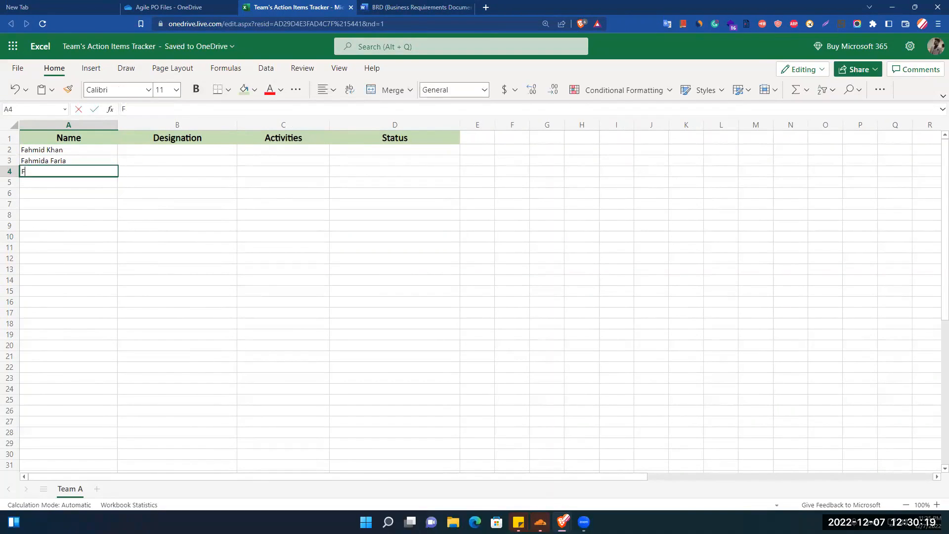
key("Return")
key("Return")
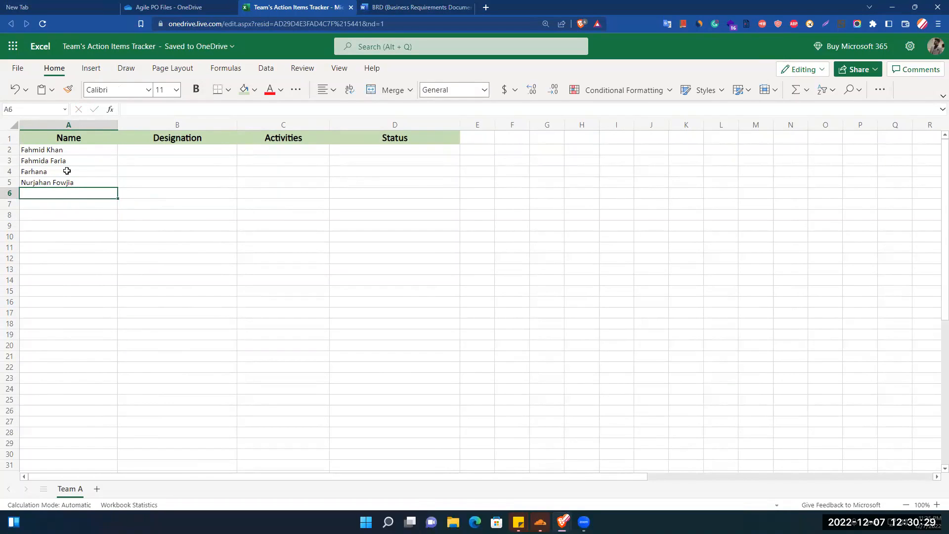
left_click(195, 148)
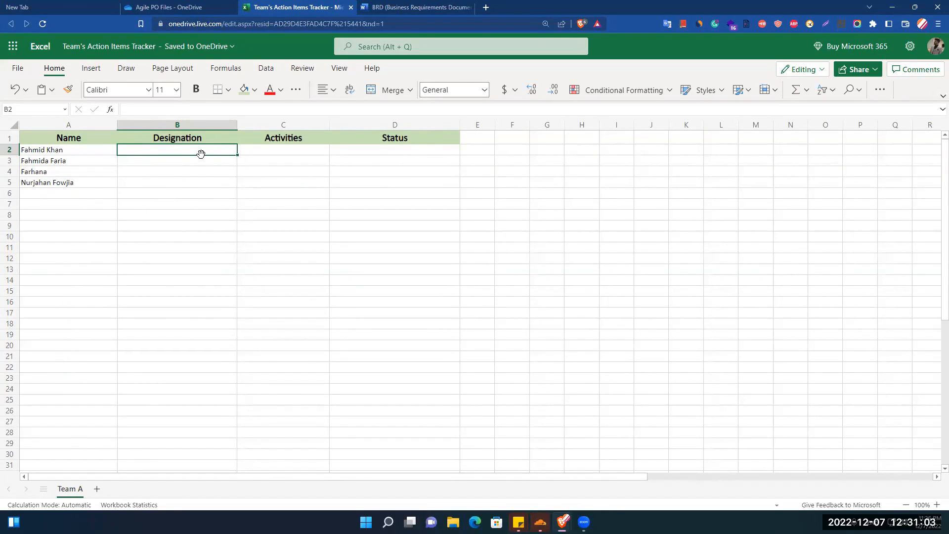
- Give column B below the header List validation with source PO, SE, SQA, CloudOps Engineer
left_click(181, 127)
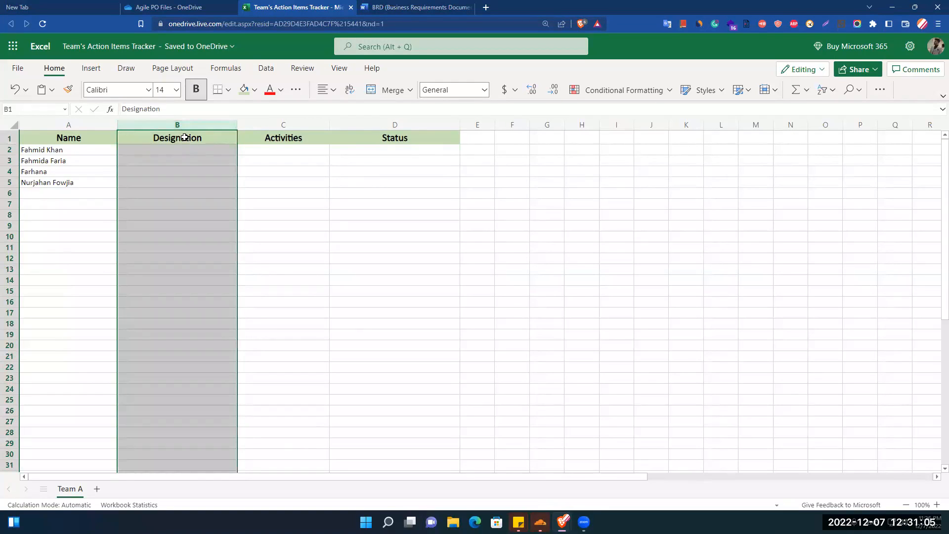
left_click(185, 138, "ctrl")
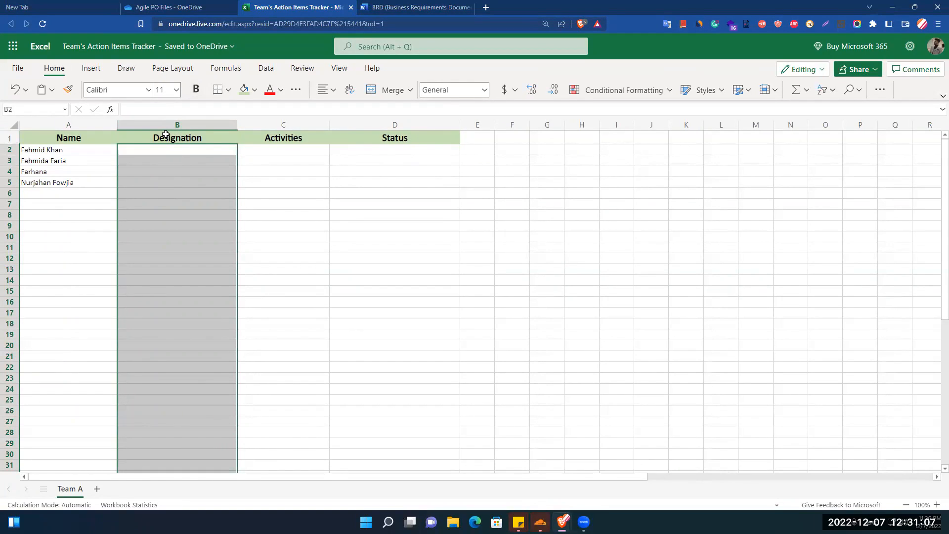
left_click(272, 69)
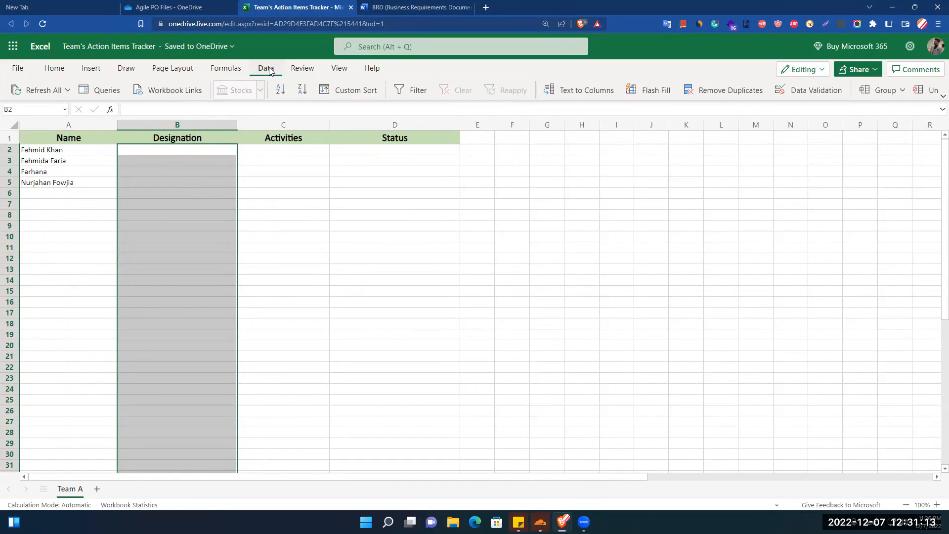
left_click(824, 92)
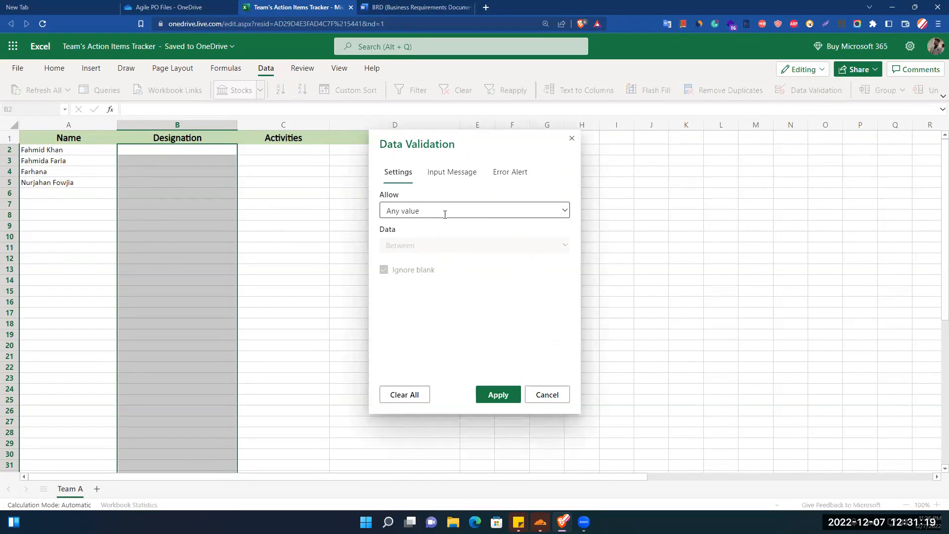
left_click(468, 210)
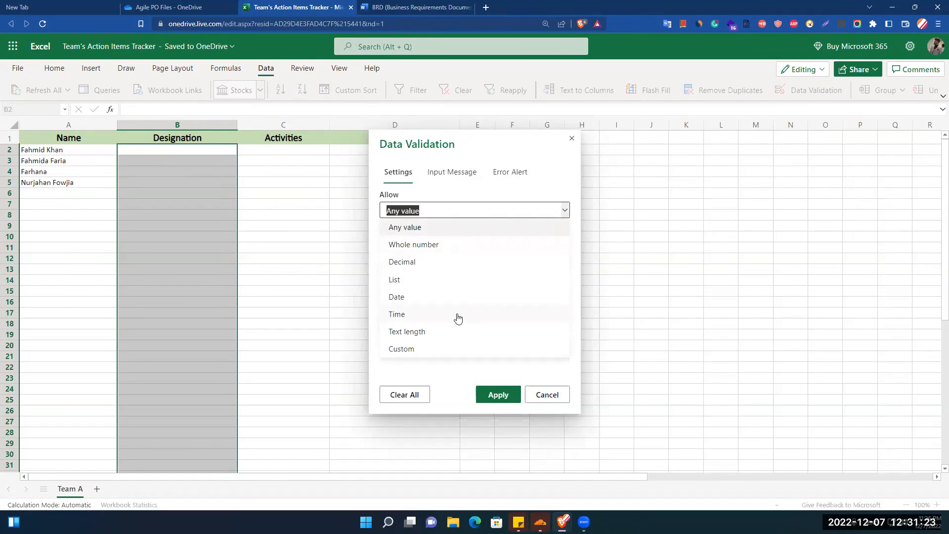
left_click(412, 281)
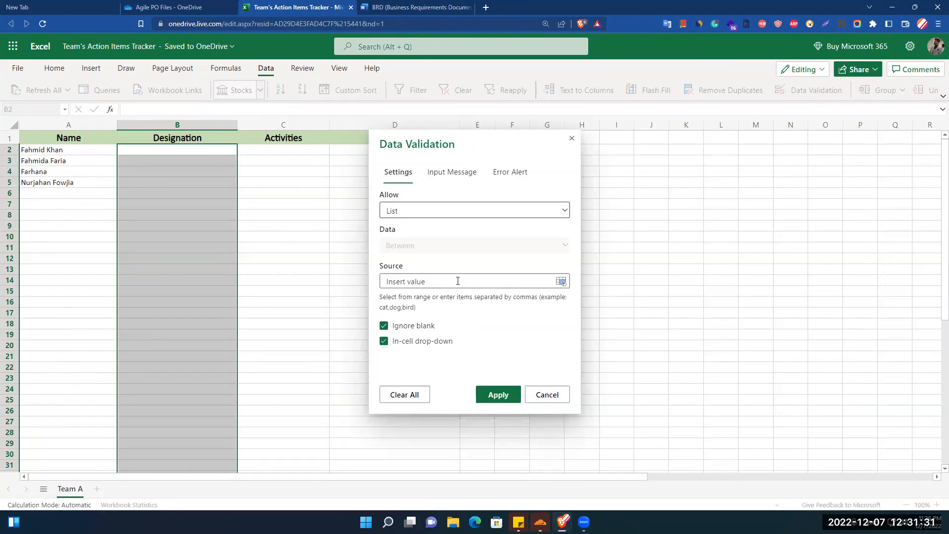
type("PO, SE, SQA, CloudOps Engineer")
- Apply the designation list rule and try the drop-downs in B2 and B3
left_click(497, 398)
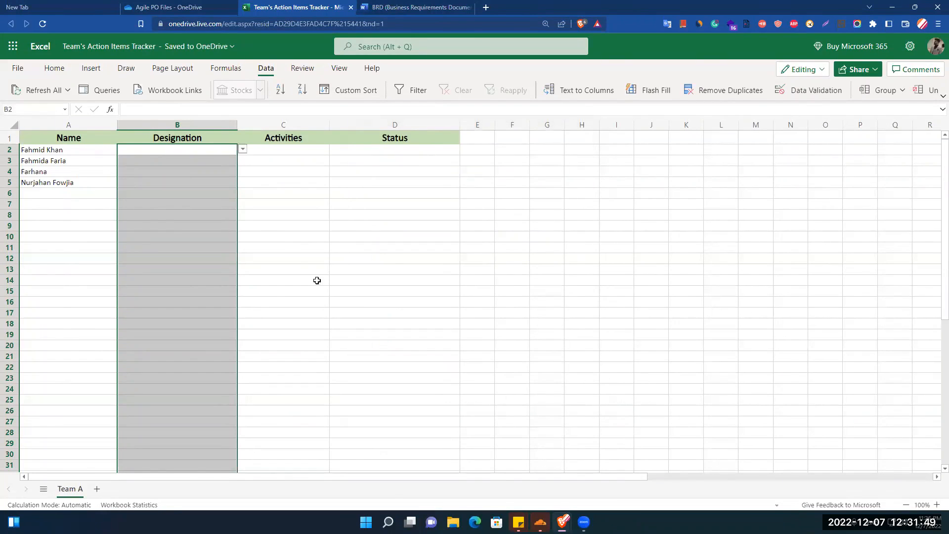
left_click(257, 215)
left_click(209, 149)
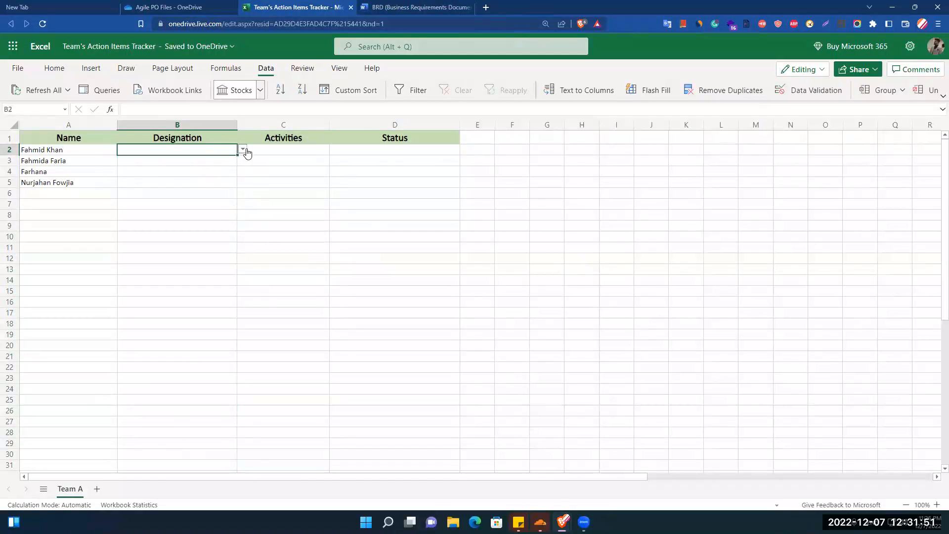
left_click(243, 149)
left_click(228, 217)
left_click(193, 162)
left_click(242, 161)
left_click(200, 149)
left_click(247, 150)
- Pick designations PO, SQA, SE and PO for B2 to B5 from the drop-downs
left_click(235, 151)
left_click(236, 150)
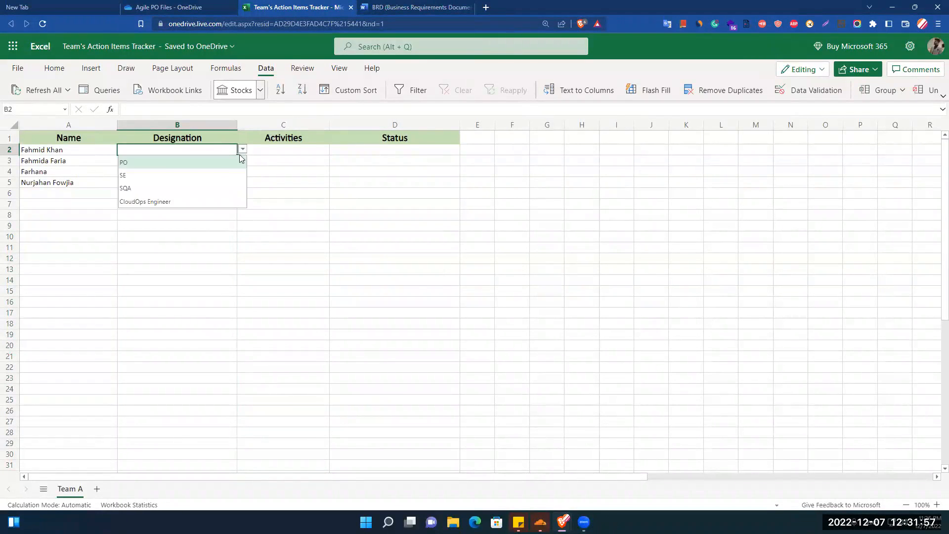
left_click(166, 165)
left_click(175, 162)
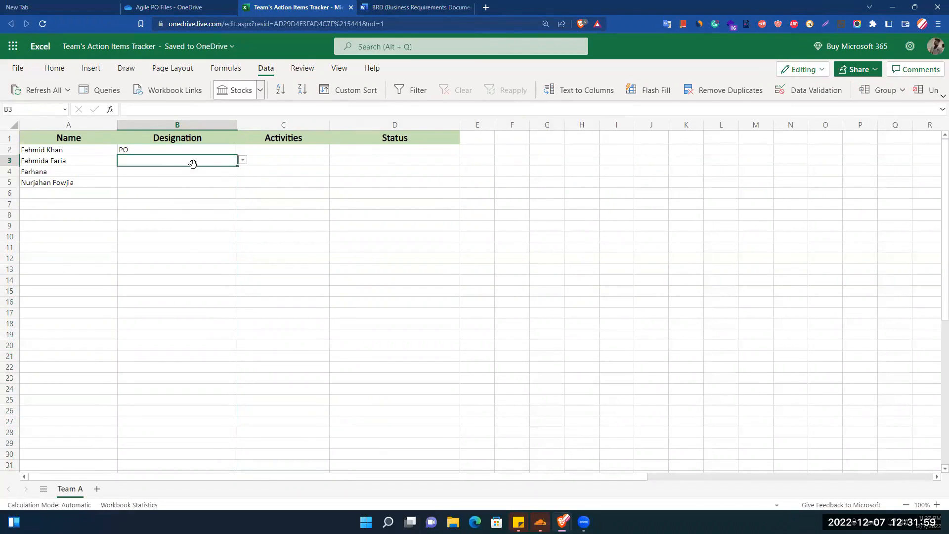
left_click(243, 160)
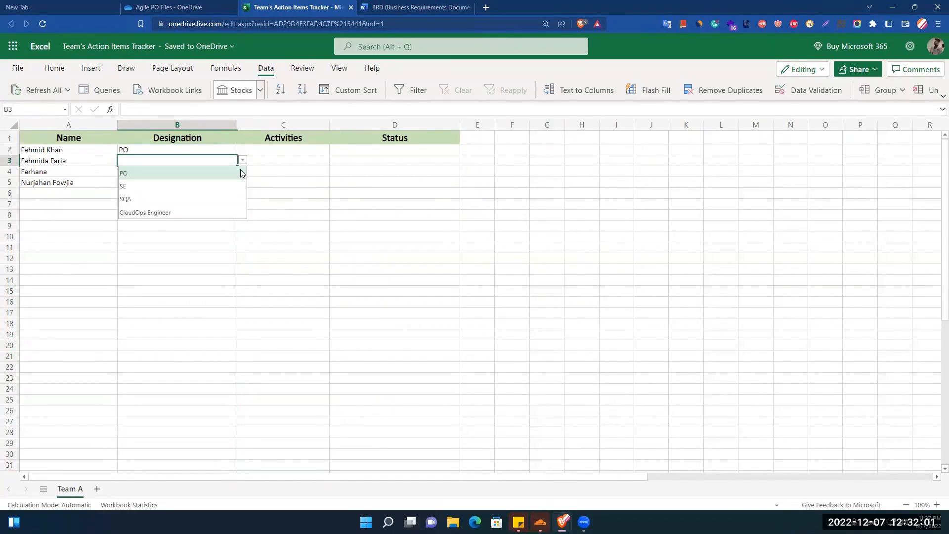
left_click(159, 198)
left_click(136, 171)
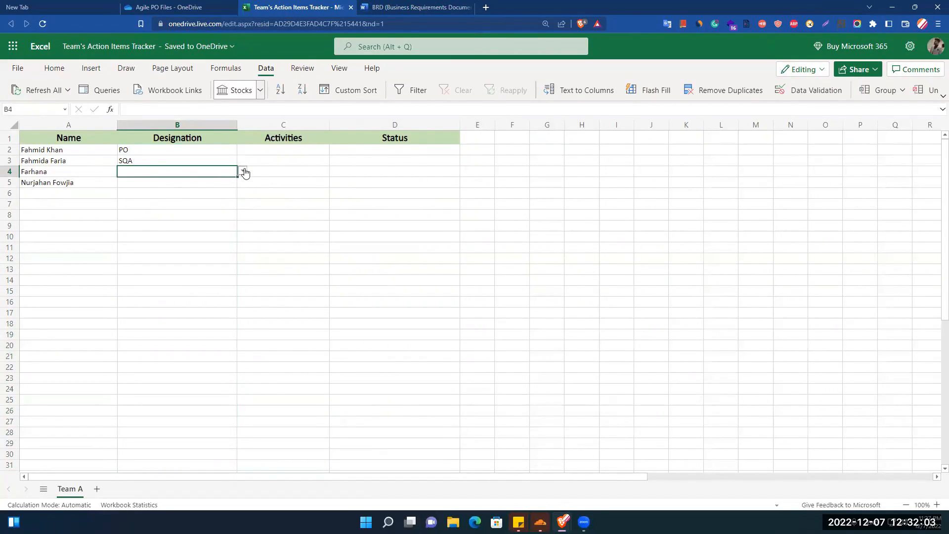
left_click(243, 171)
left_click(139, 198)
left_click(131, 183)
left_click(243, 182)
left_click(138, 198)
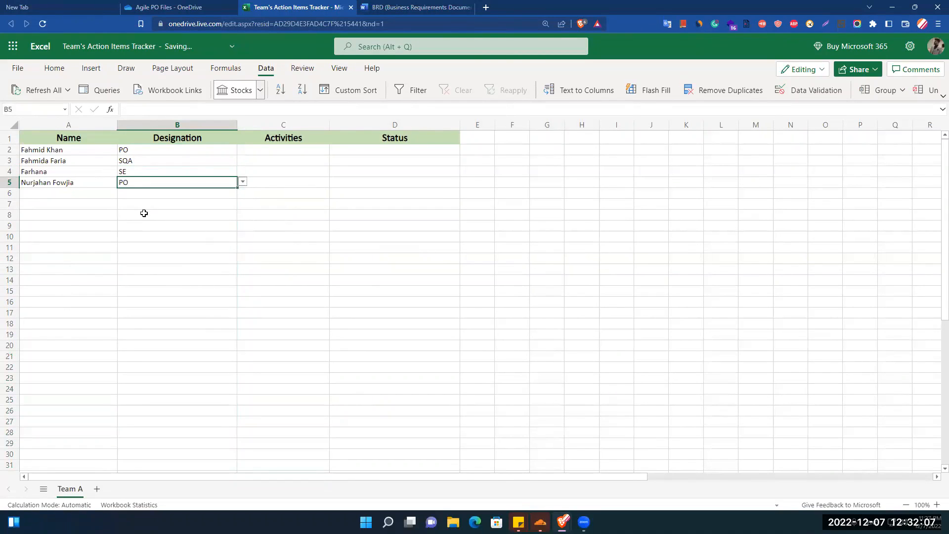
left_click(211, 236)
left_click(365, 245)
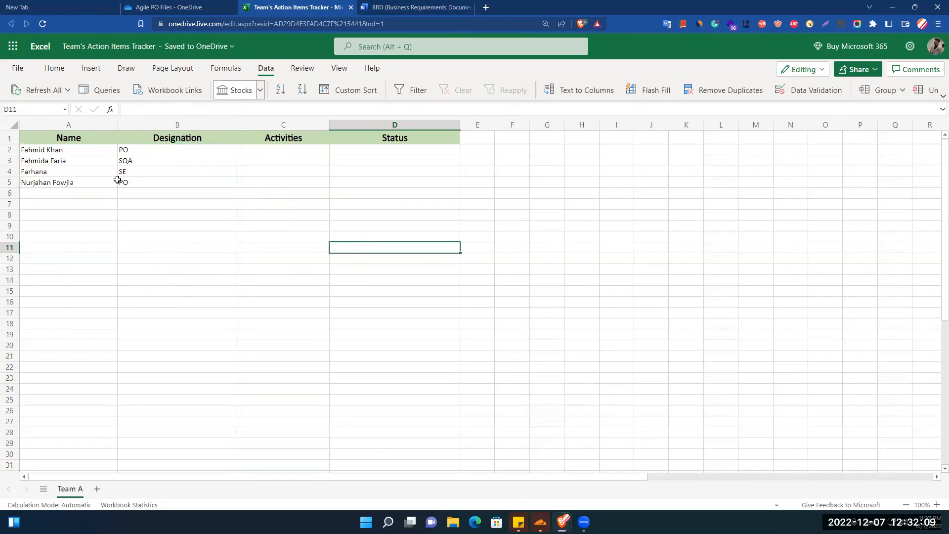
- Copy the names-and-designations block A2:B5
left_click(156, 126)
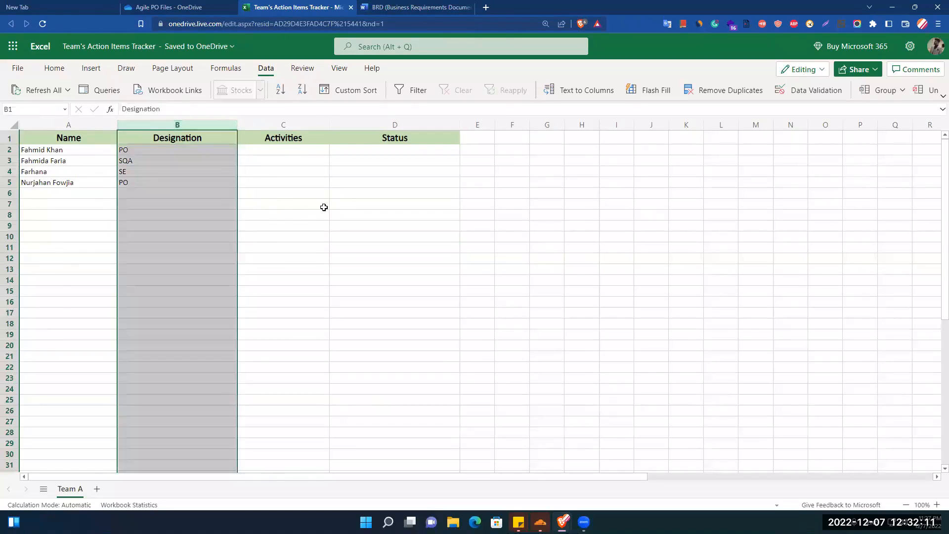
left_click(301, 205)
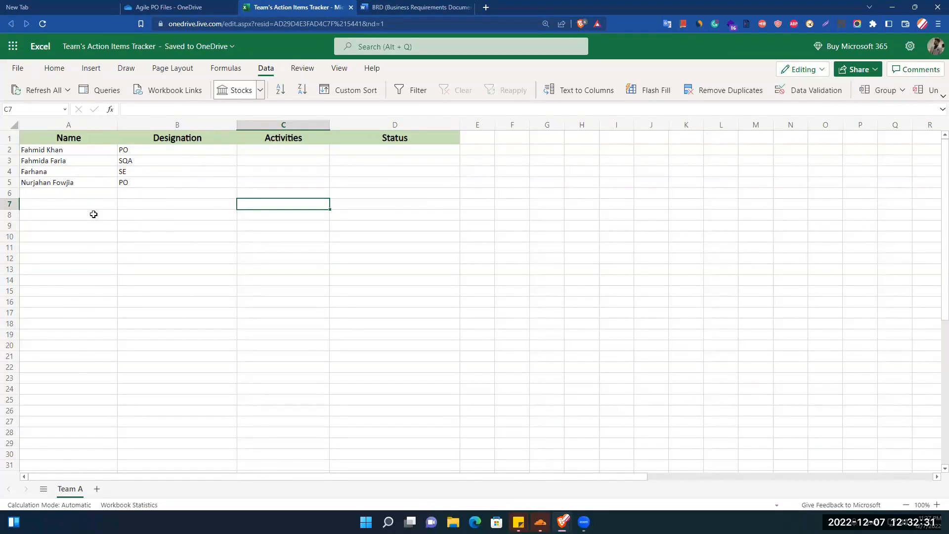
left_click_drag(53, 150, 130, 196)
key("ctrl+c")
key("Down")
key("Down")
- Paste the block four times so the entries fill rows 6 through 21
key("Down")
key("Down")
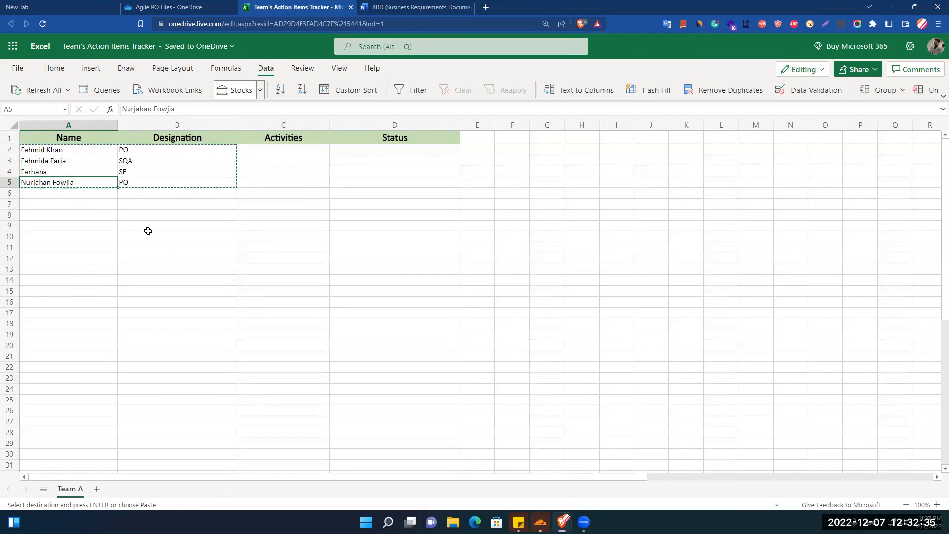
key("ctrl+v")
key("Down")
key("Down")
key("Down")
key("Down")
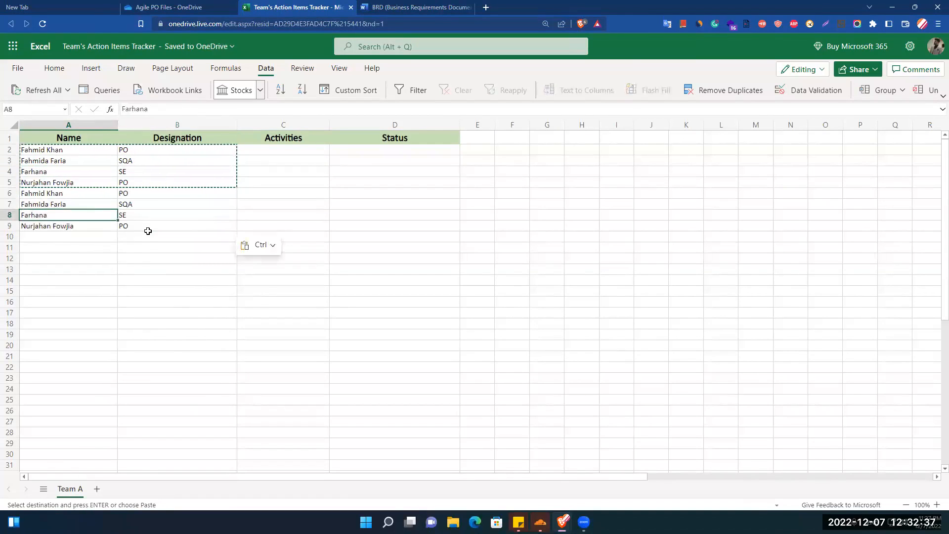
key("ctrl+v")
key("Down")
key("Down")
key("Down")
key("Down")
key("Down")
key("Down")
key("Down")
key("Down")
key("Down")
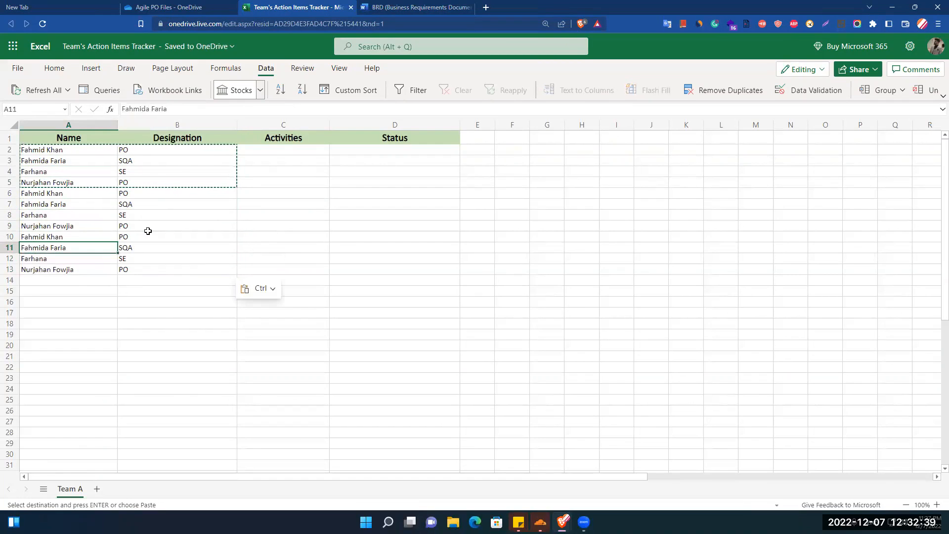
key("Up")
key("Up")
key("Up")
key("Up")
key("Up")
key("ctrl+v")
key("Down")
key("Down")
key("Down")
key("Down")
key("ctrl+v")
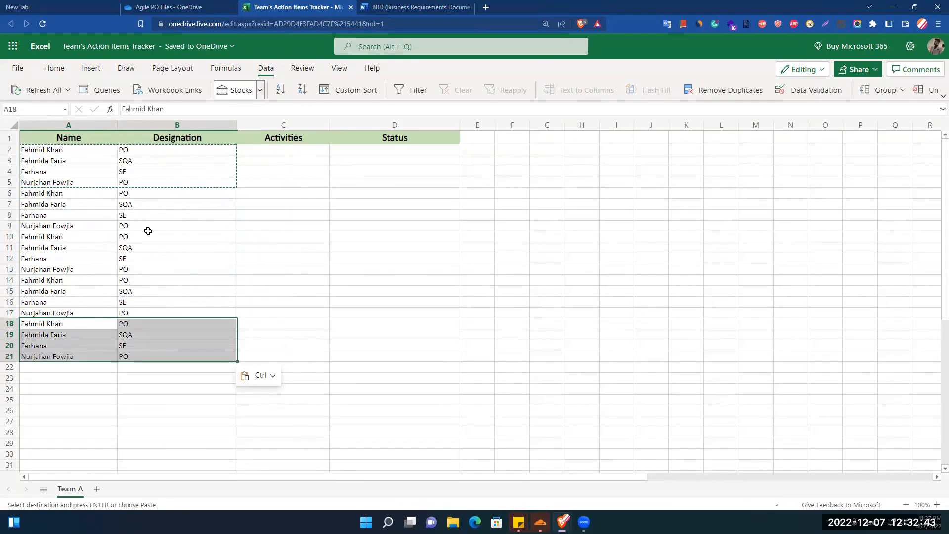
left_click(390, 257)
left_click(312, 277)
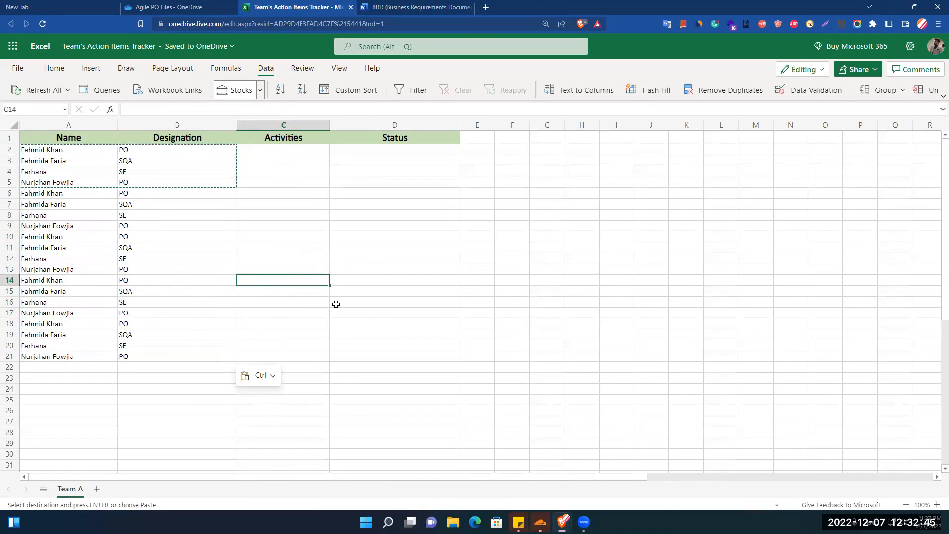
left_click(363, 315)
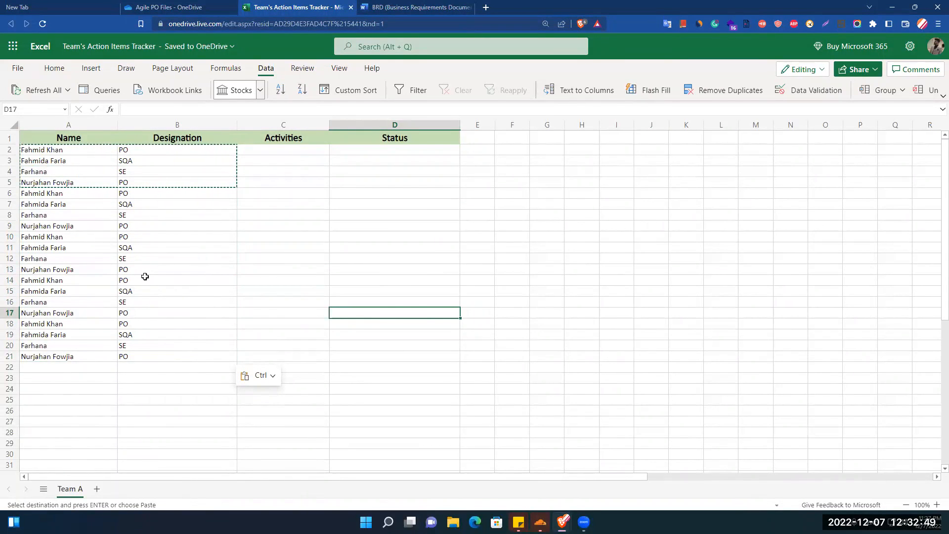
left_click(300, 278)
- Turn on header filters and filter Designation to show only PO rows
left_click(405, 91)
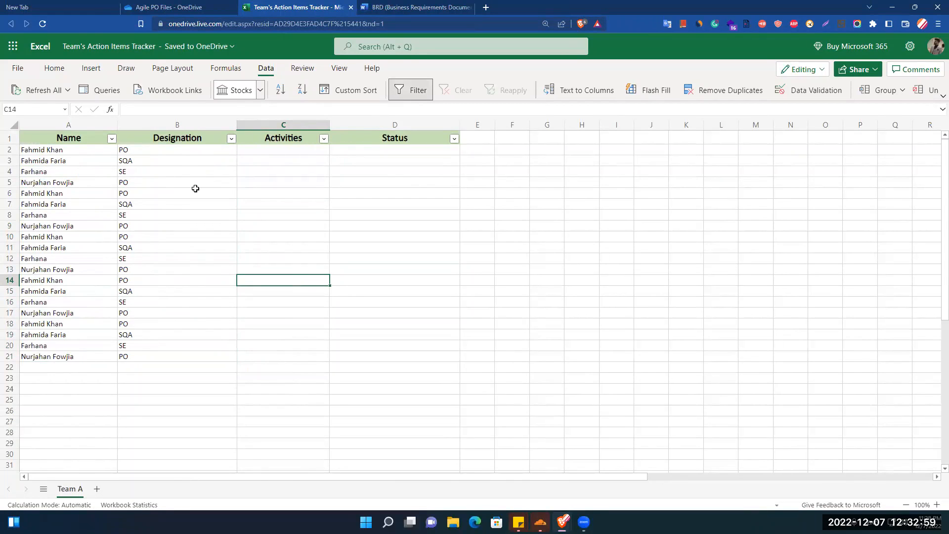
left_click(231, 139)
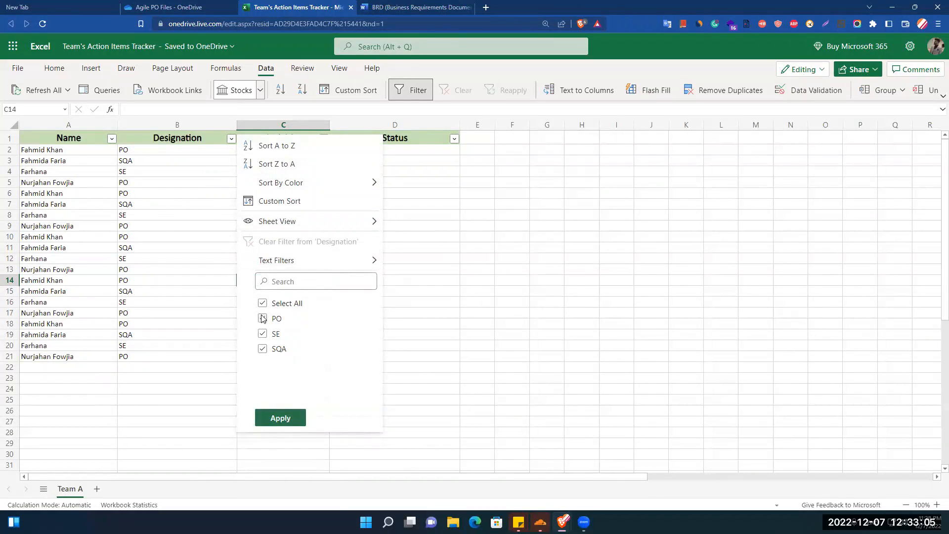
left_click(262, 335)
left_click(263, 351)
left_click(284, 417)
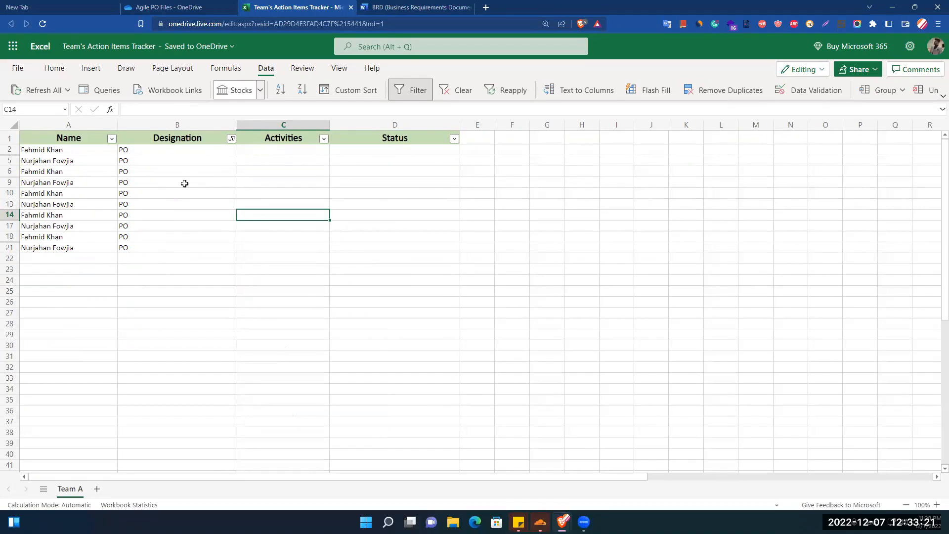
- Clear the Designation filter so rows for every designation show again
left_click(232, 138)
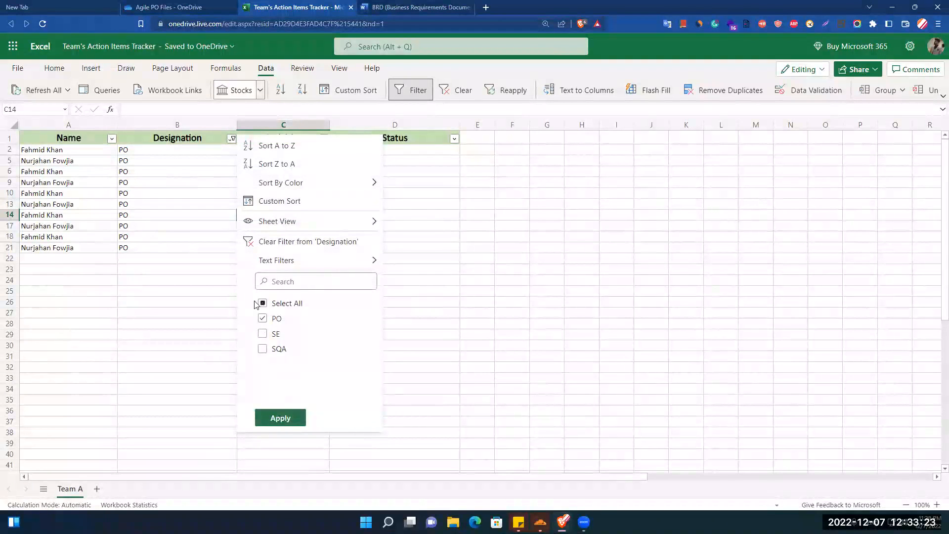
mouse_move(342, 259)
left_click(281, 418)
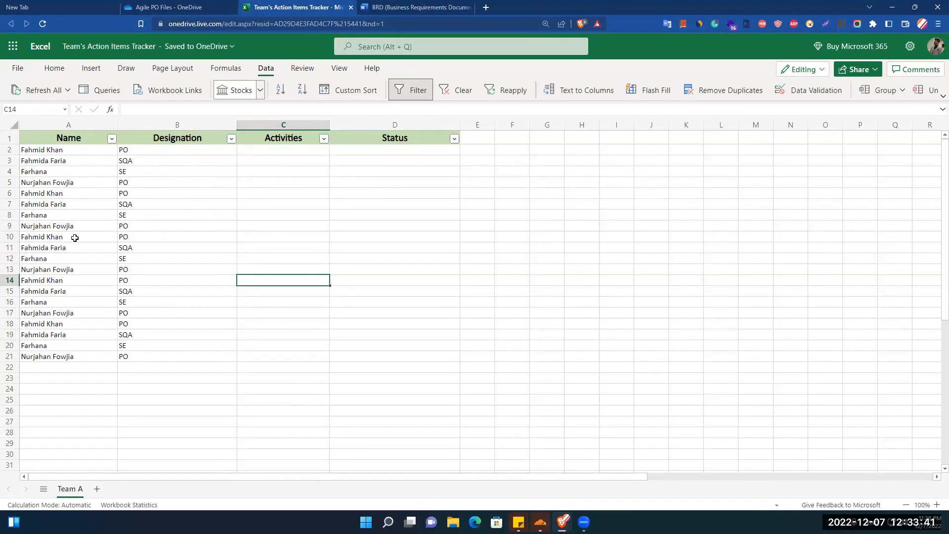
- Centre-align the Designation entries in column B (B2–B21) to match the header row
left_click(178, 124)
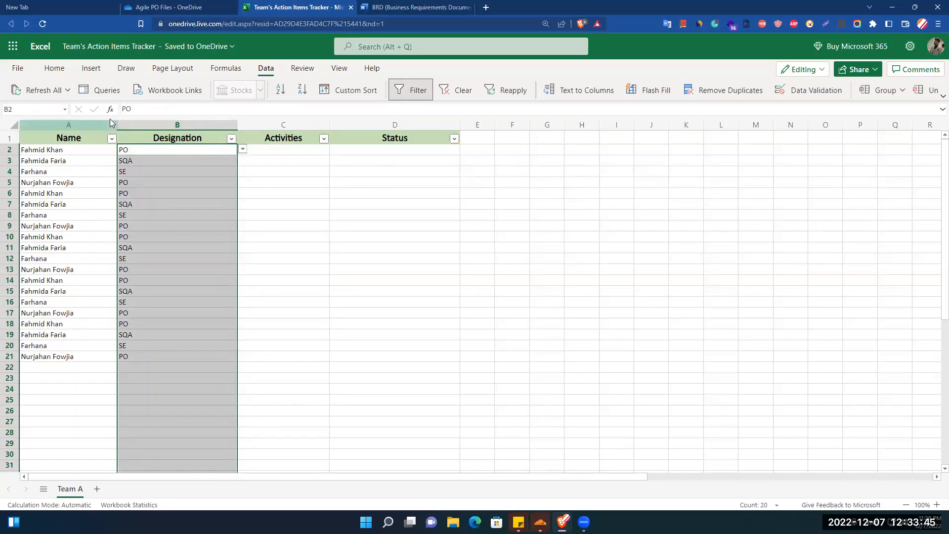
left_click(52, 70)
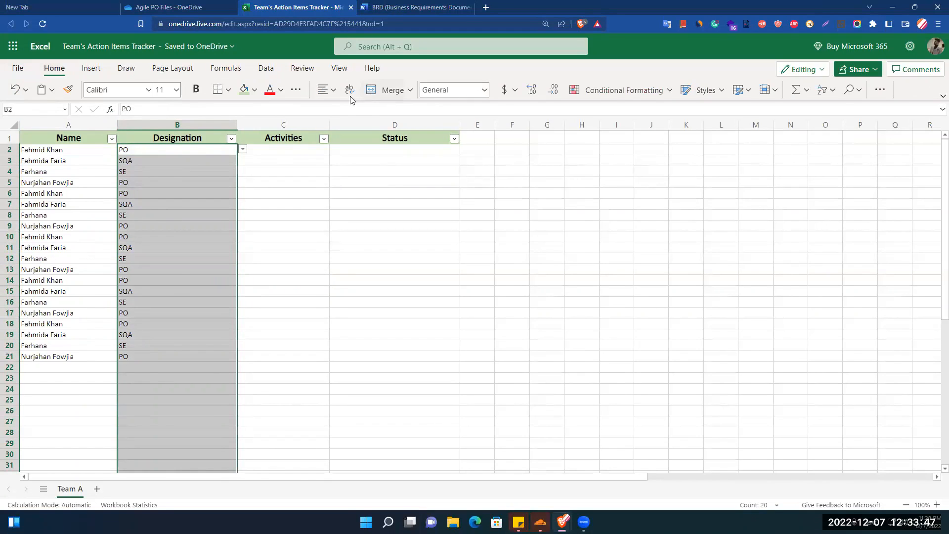
left_click(331, 90)
left_click(339, 170)
left_click(285, 217)
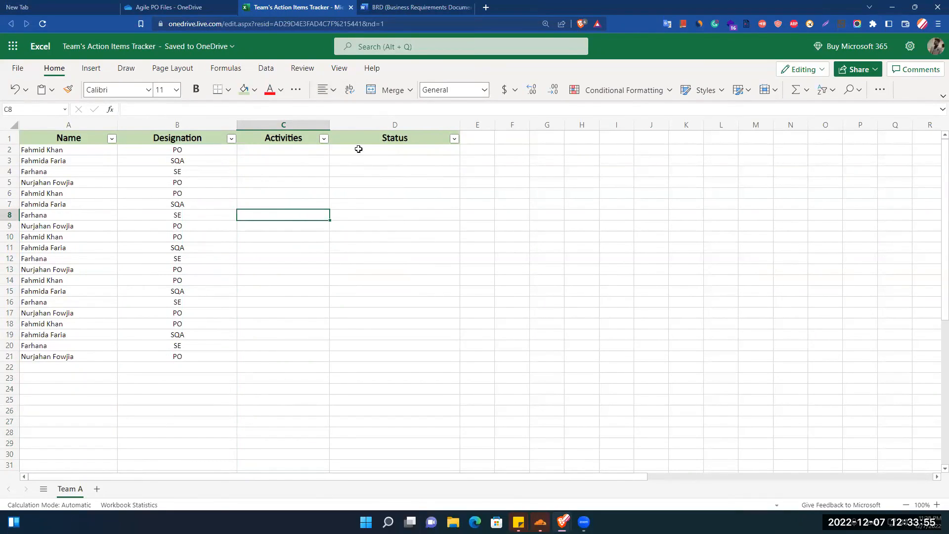
left_click(279, 150)
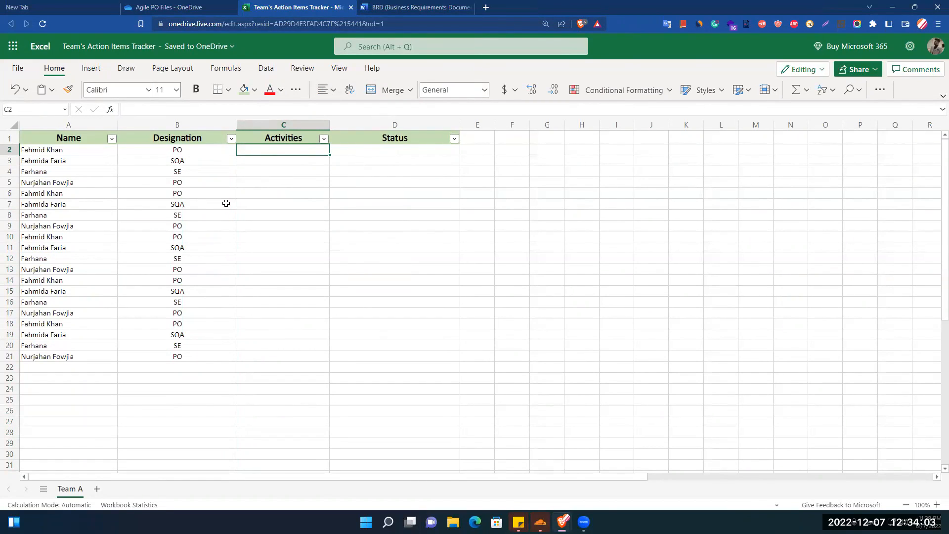
- Enter the first activity 'Create an excel file' in cell C2
type("Create an")
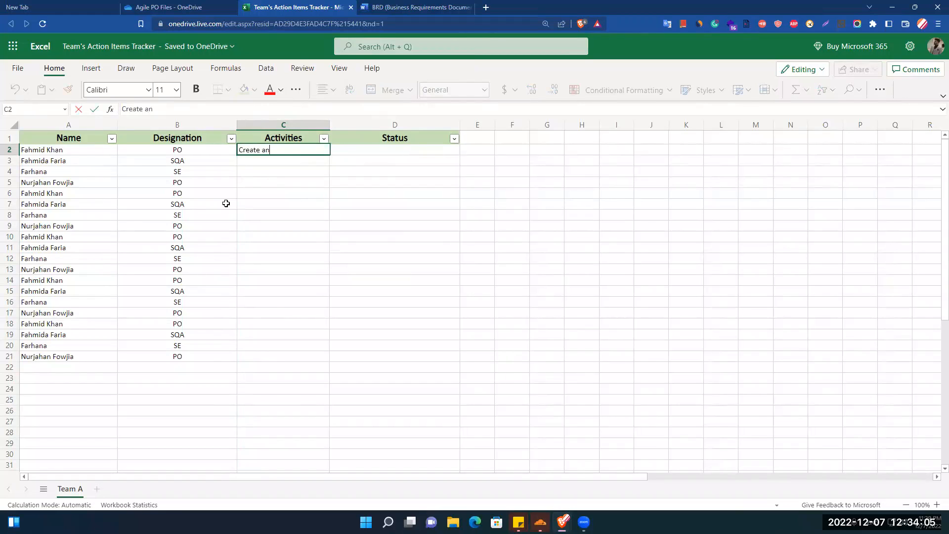
type(" excel fi,ele")
key("Return")
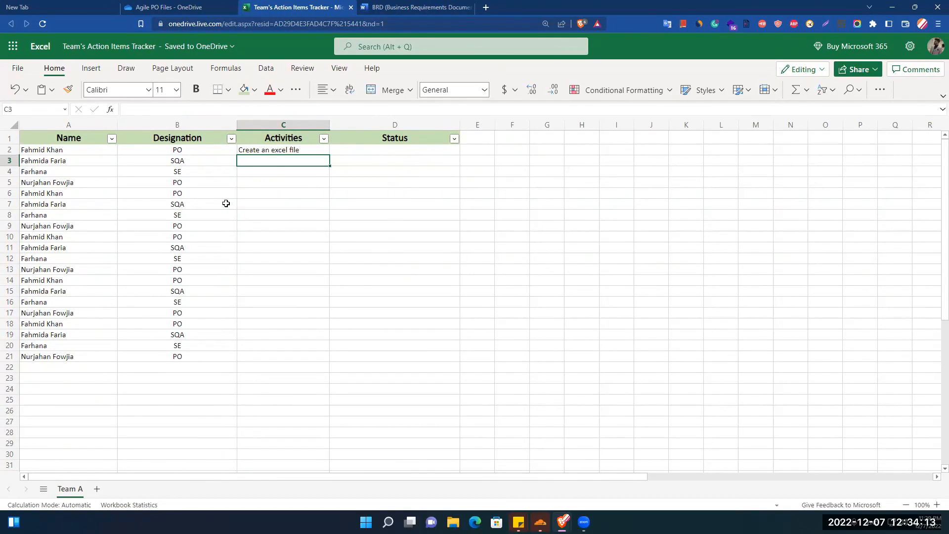
key("Up")
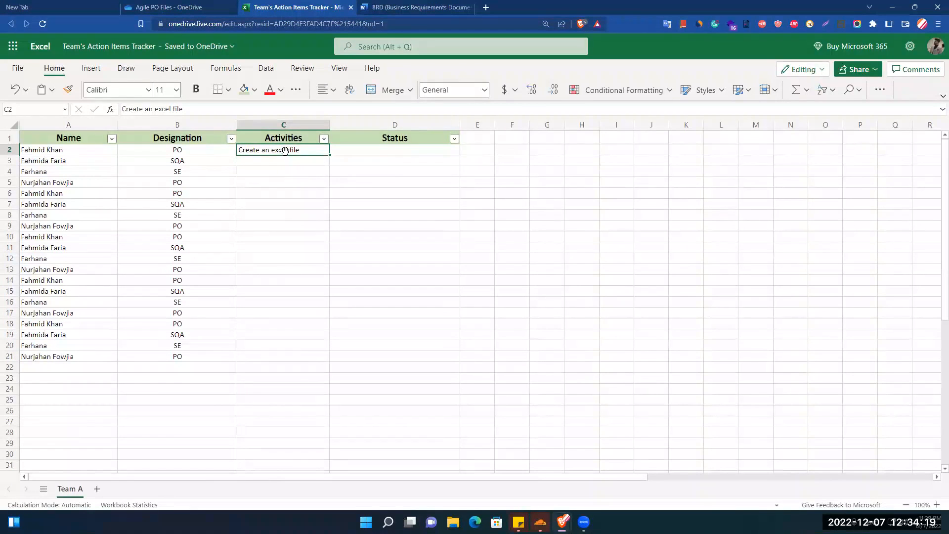
left_click(303, 224)
left_click(304, 150)
double_click(305, 150)
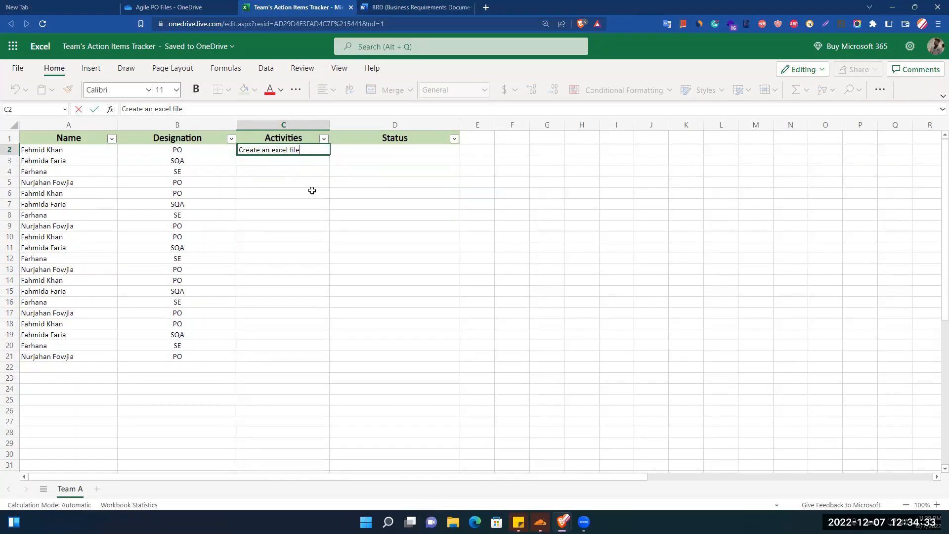
- Add lines 'Rename the file name' and 'Bring the team member's information' to C2, then widen column C
key("alt+Return")
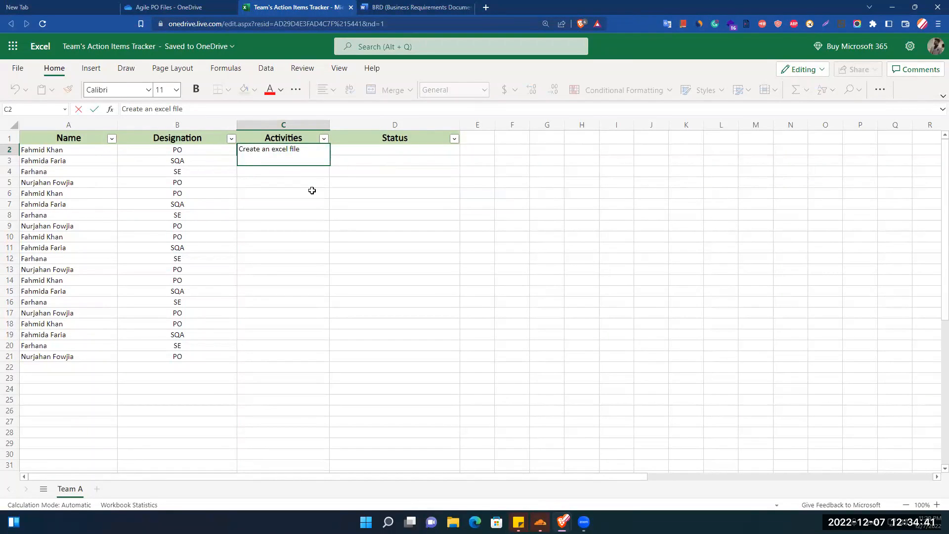
type("Rename the file name")
key("alt+Return")
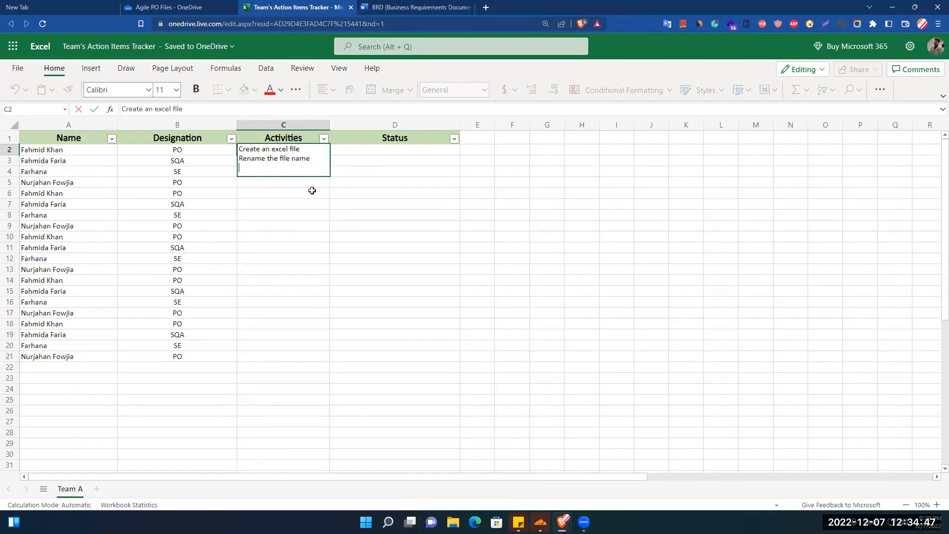
type("brin")
key("shift+Home")
type("Bring")
type("hhe team member's information")
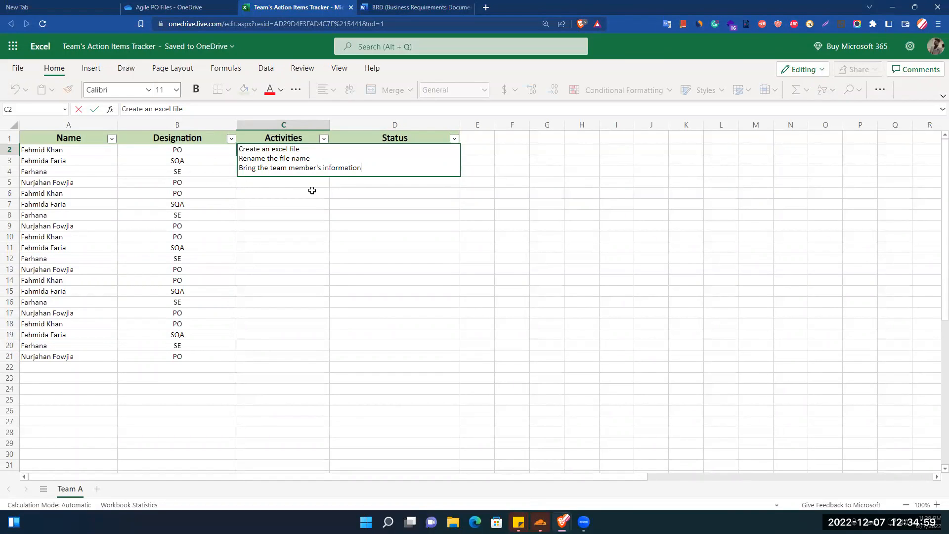
left_click(312, 190)
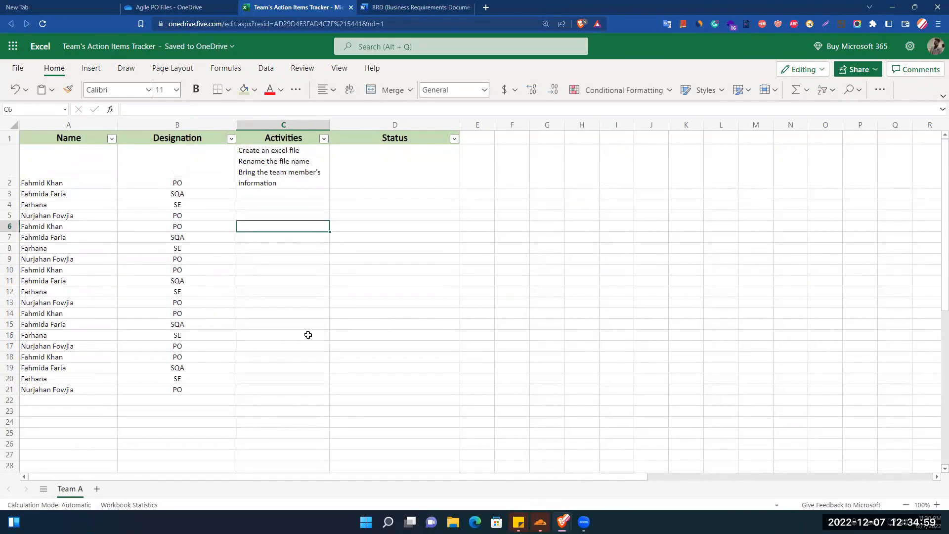
left_click_drag(330, 125, 344, 124)
left_click(294, 324)
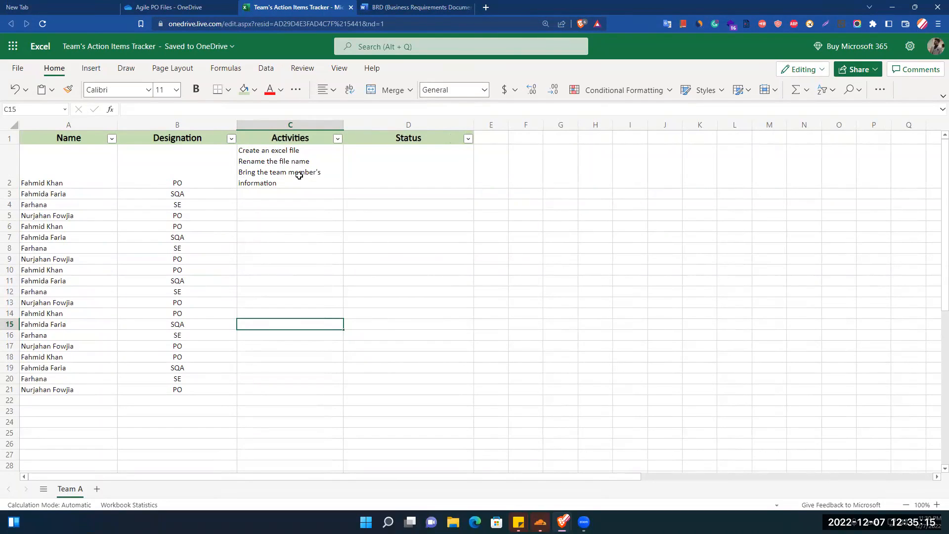
- Set data validation on the whole Status column to allow a List
left_click(410, 128)
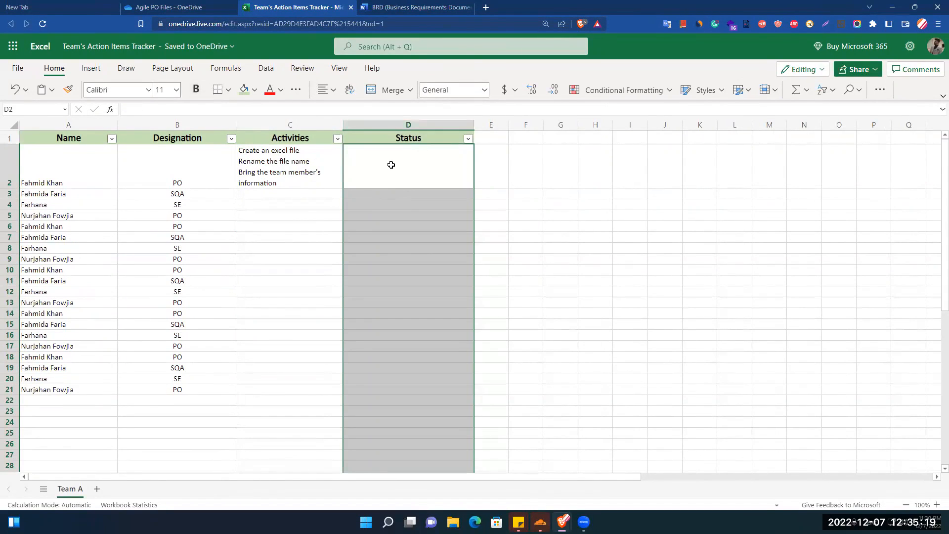
left_click(265, 69)
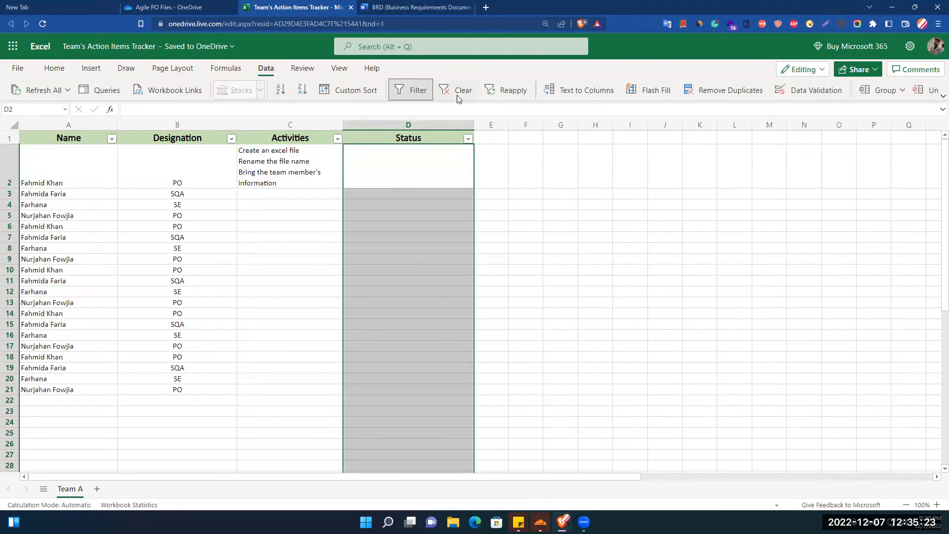
left_click(790, 94)
left_click(403, 211)
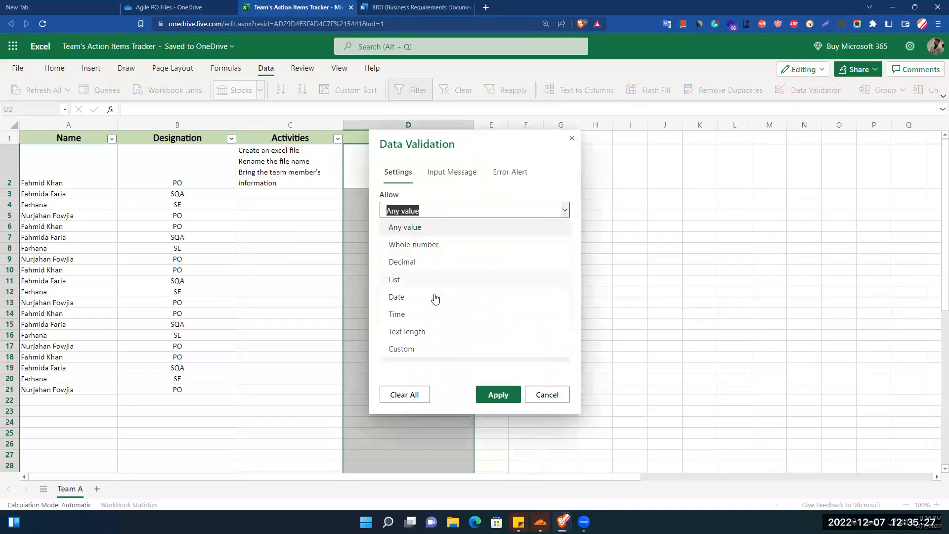
left_click(417, 278)
- Enter 'To Do, WIP, Done' as the list's source values
left_click(415, 280)
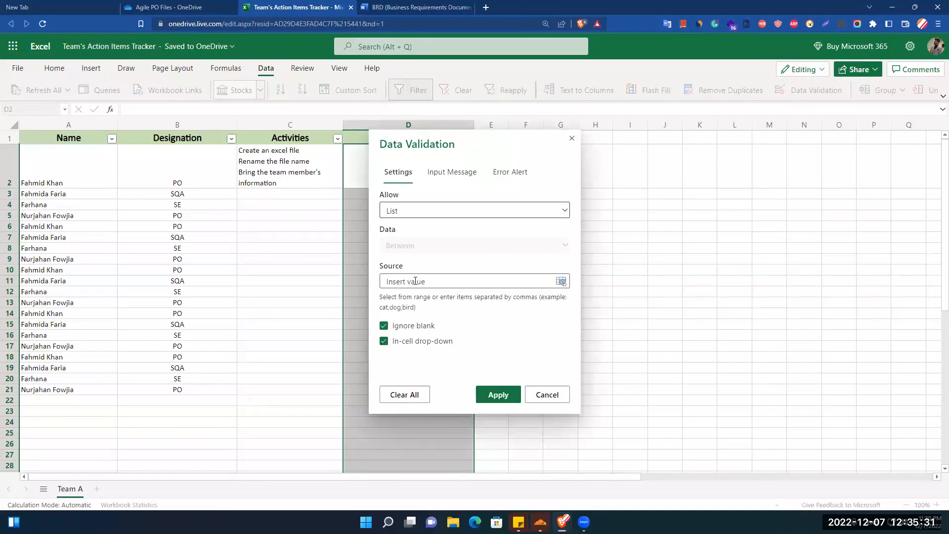
type("To DO$C$2")
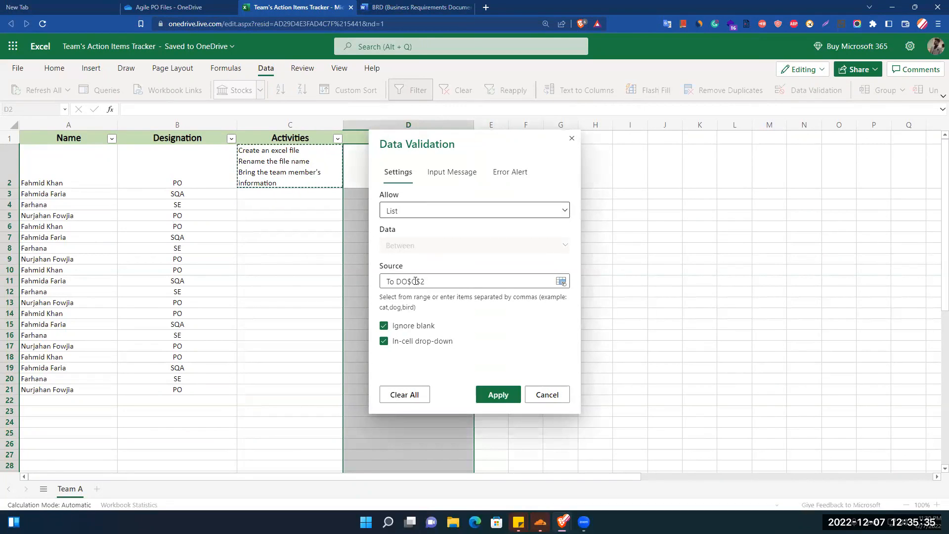
key("Right")
key("ctrl+a")
key("BackSpace")
key("BackSpace")
key("BackSpace")
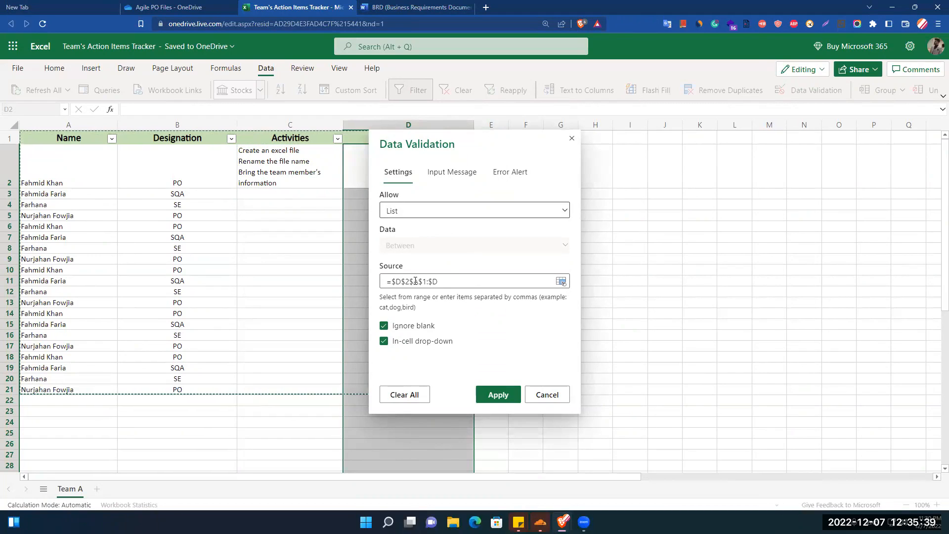
key("BackSpace")
key("BackSpace")
key("BackSpace")
key("BackSpace")
key("BackSpace")
key("BackSpace")
key("BackSpace")
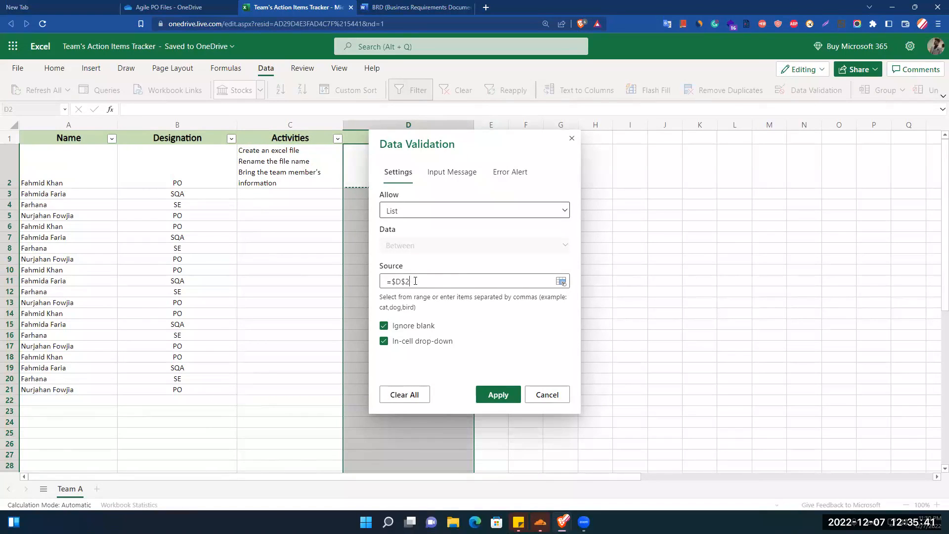
key("BackSpace")
key("BackSpace")
key("BackSpace")
type("To Do, Doi")
key("shift+Left")
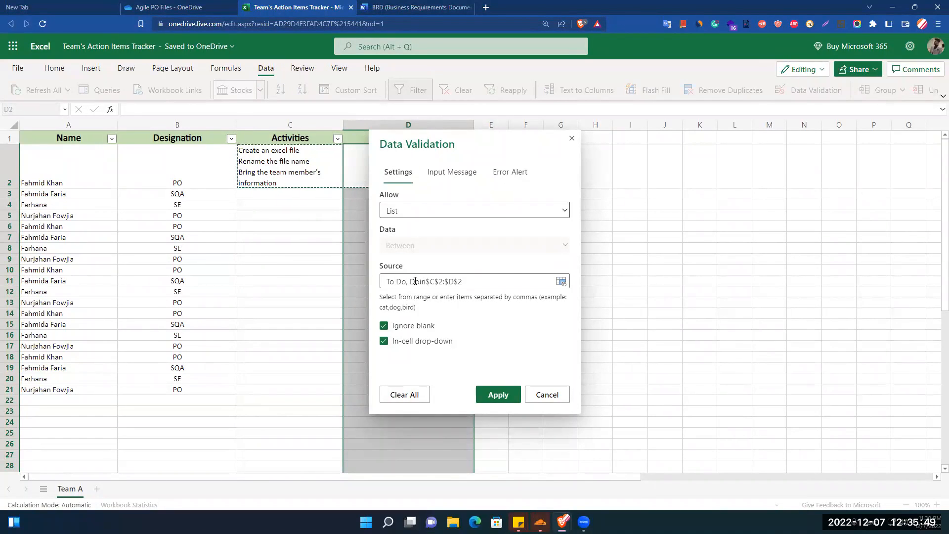
left_click_drag(410, 281, 471, 280)
key("BackSpace")
type("WIP, Done")
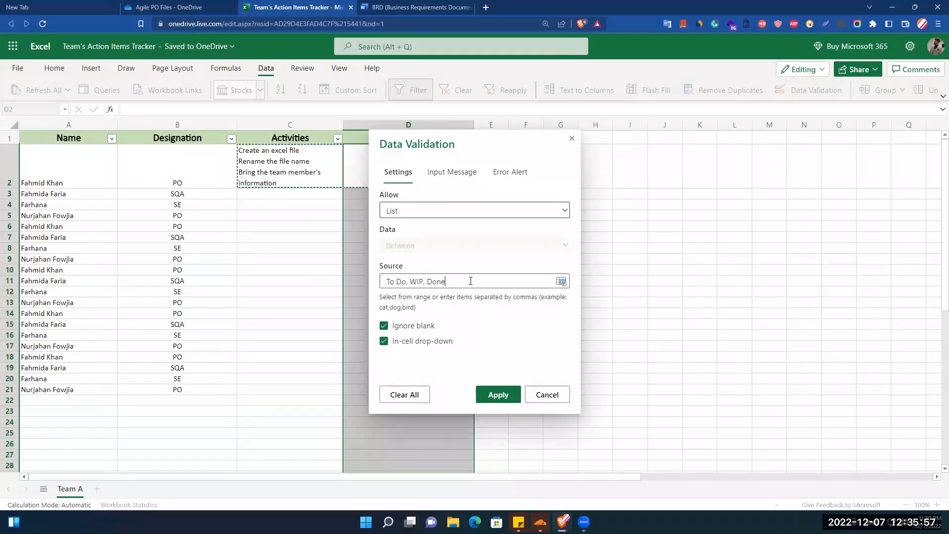
- Apply the Status drop-down list and set D2's status to WIP
left_click(496, 387)
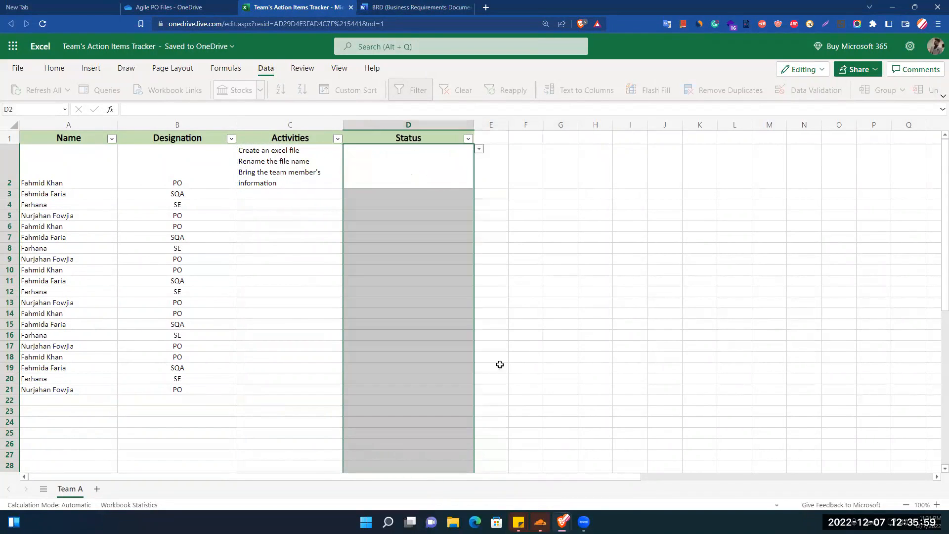
left_click(560, 260)
left_click(467, 164)
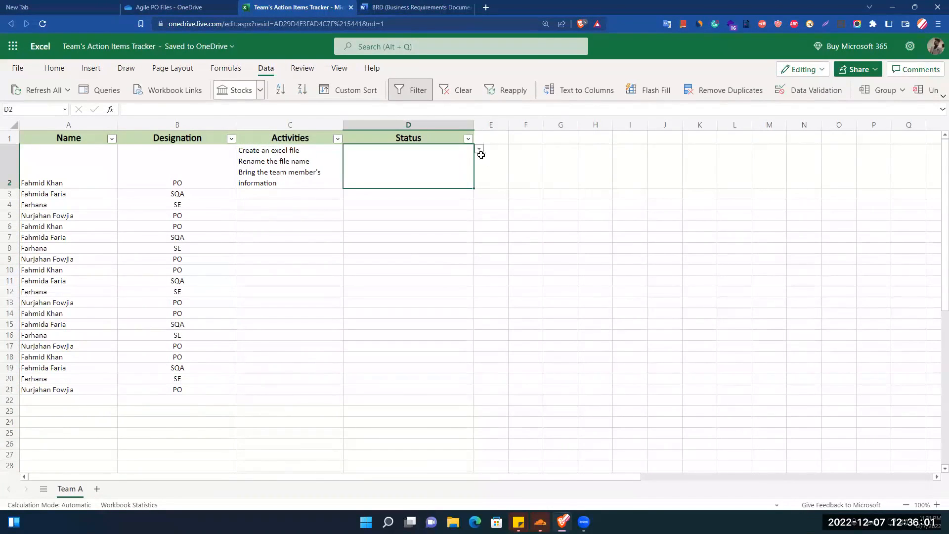
left_click(480, 149)
left_click(352, 209)
left_click(393, 197)
- Copy C2's activity list into C3, C4, C6 and C8
left_click(295, 185)
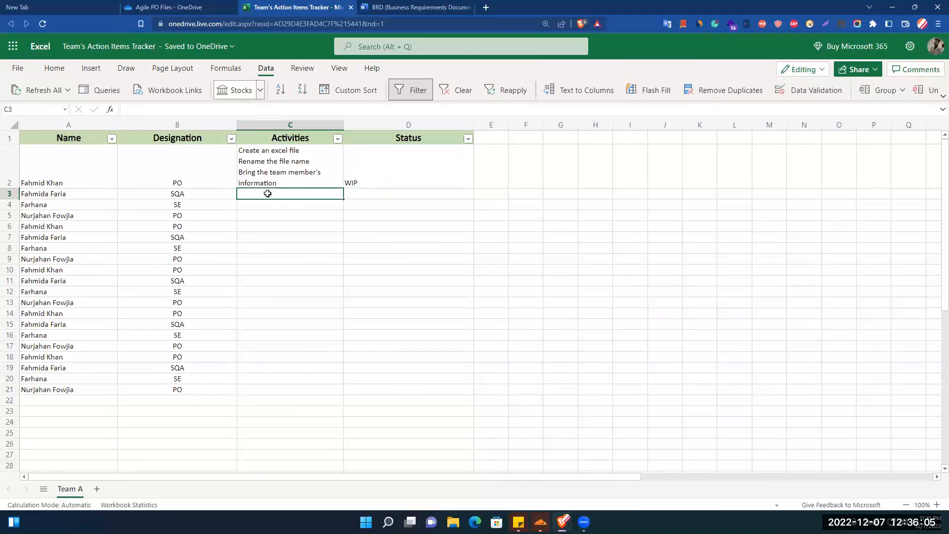
key("ctrl+c")
key("Down")
key("ctrl+v")
key("Down")
key("Down")
key("Down")
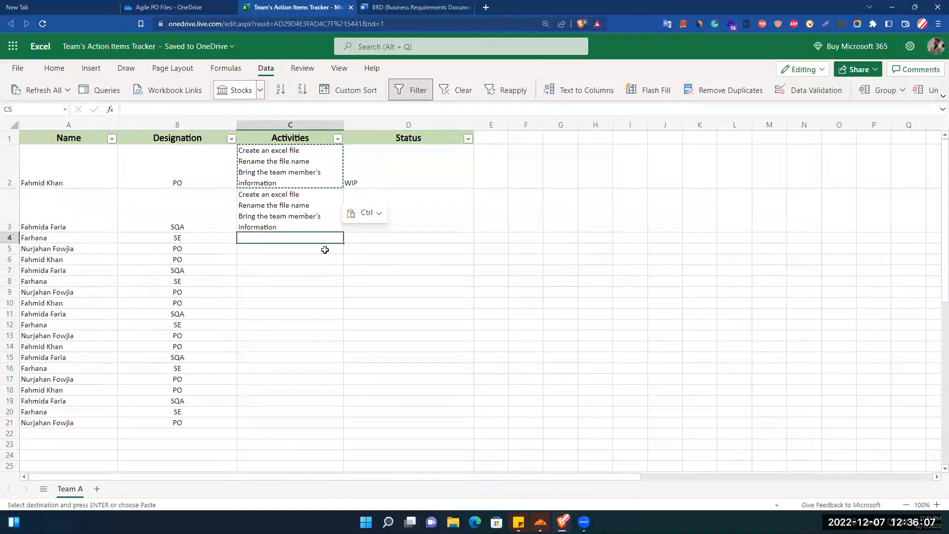
key("Up")
key("Up")
key("ctrl+v")
key("Down")
key("Down")
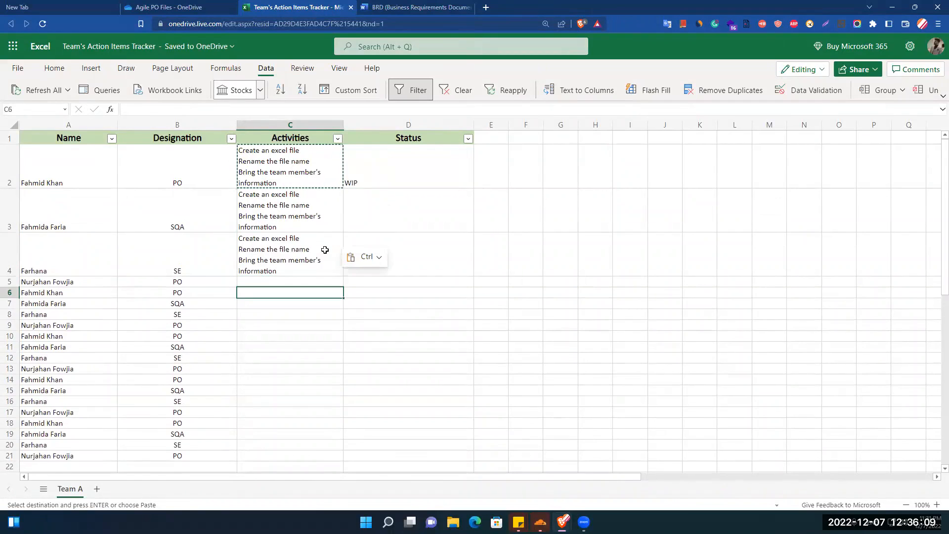
key("ctrl+v")
key("Down")
key("Down")
key("ctrl+v")
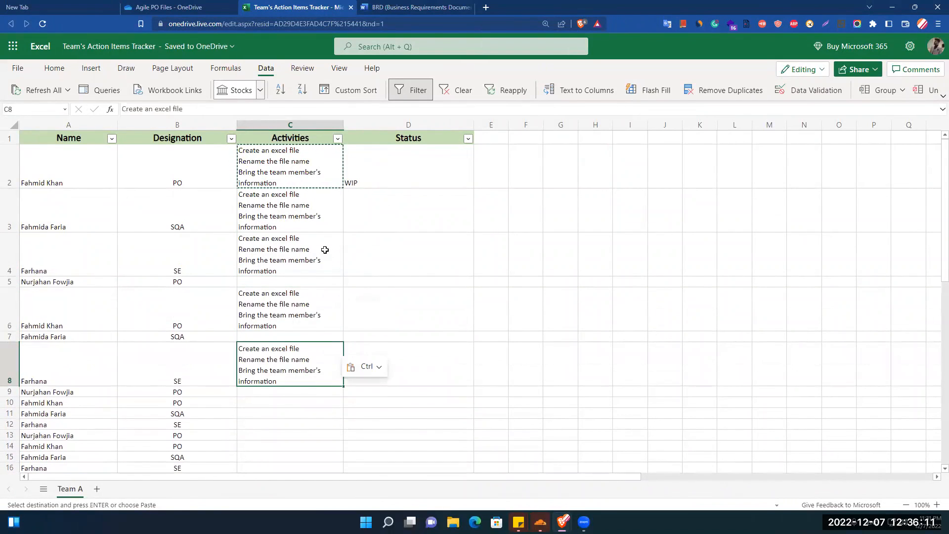
- Set D3's status to To Do and D4's status to Done
left_click(430, 206)
left_click(378, 172)
left_click(433, 200)
left_click(477, 194)
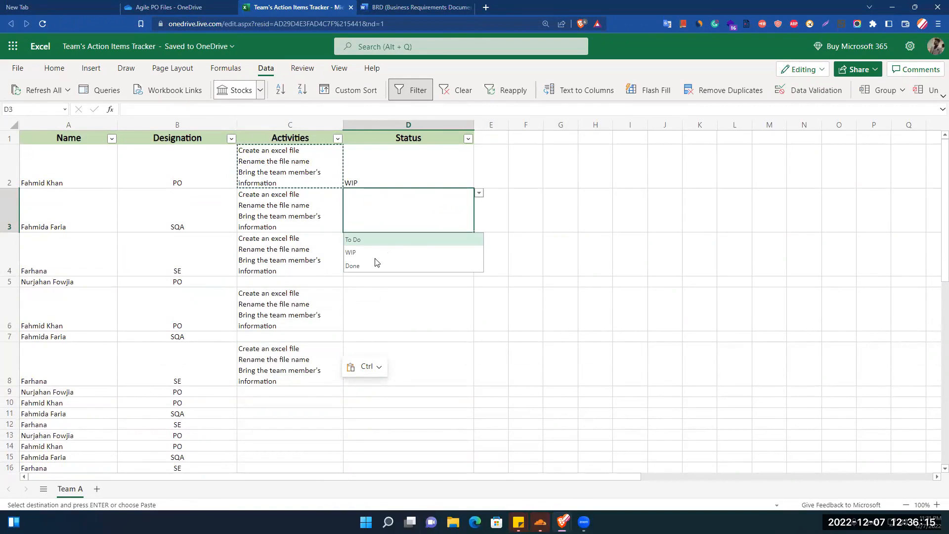
left_click(366, 246)
left_click(420, 243)
left_click(479, 238)
left_click(649, 346)
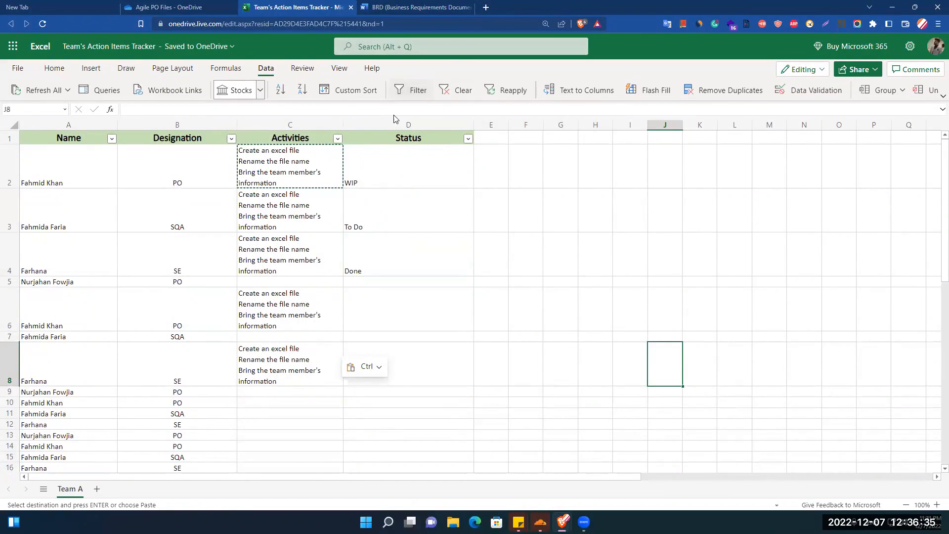
- Select Status cells from D2 down and start a new conditional formatting rule
left_click(404, 125)
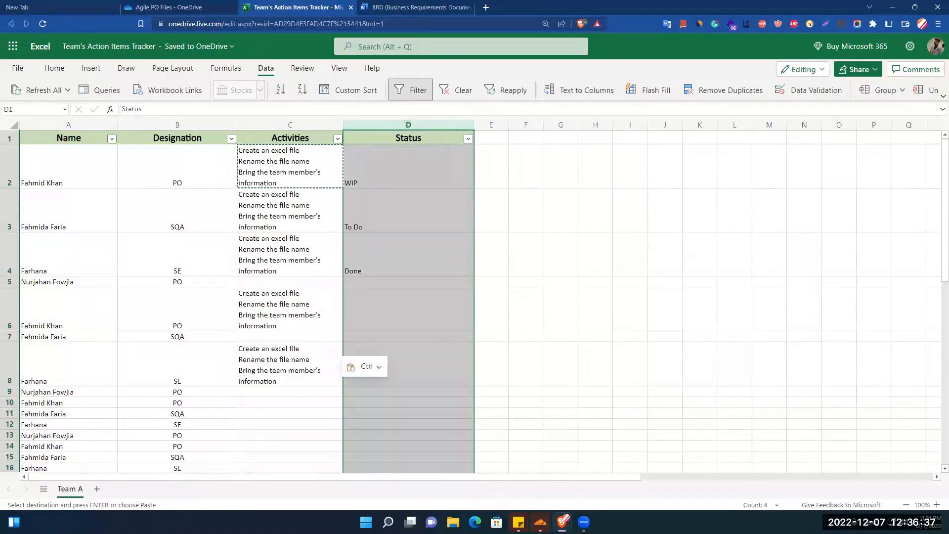
left_click(404, 138, "ctrl")
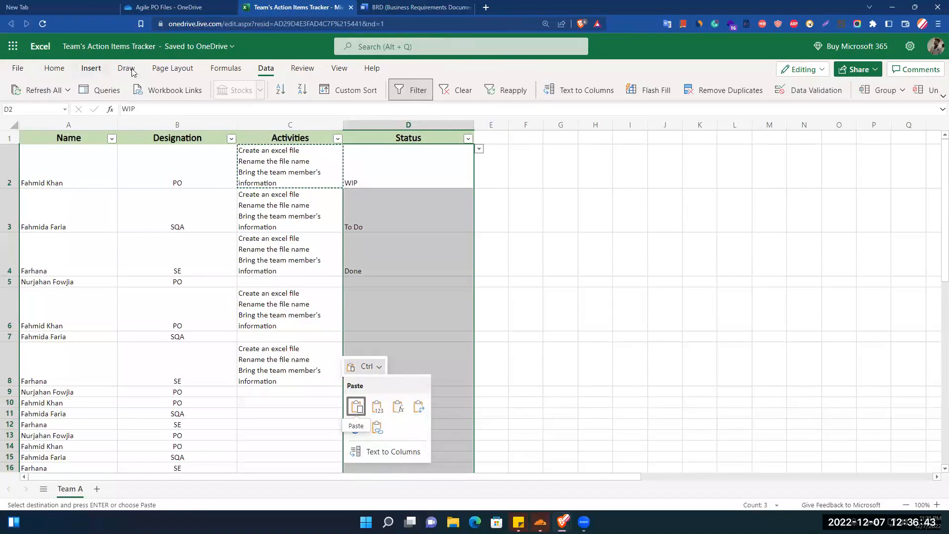
left_click(55, 68)
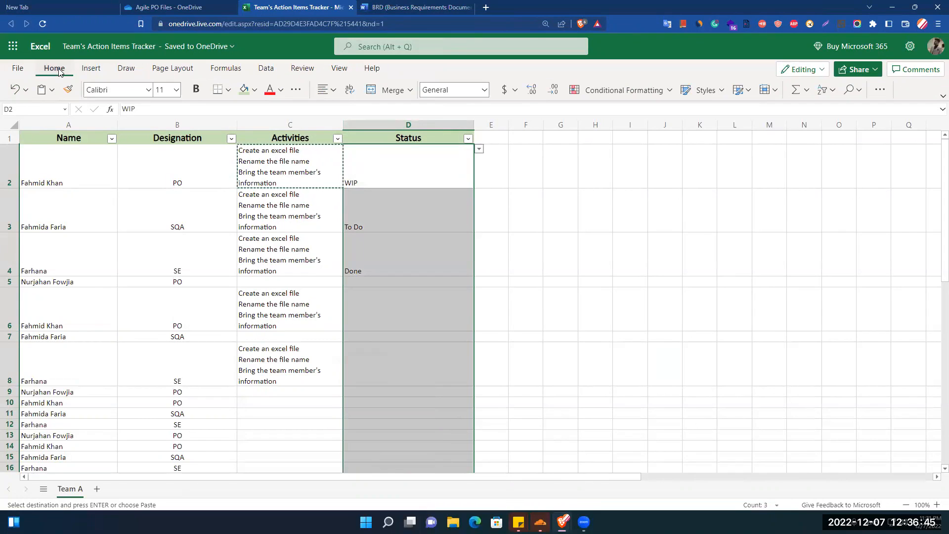
left_click(650, 98)
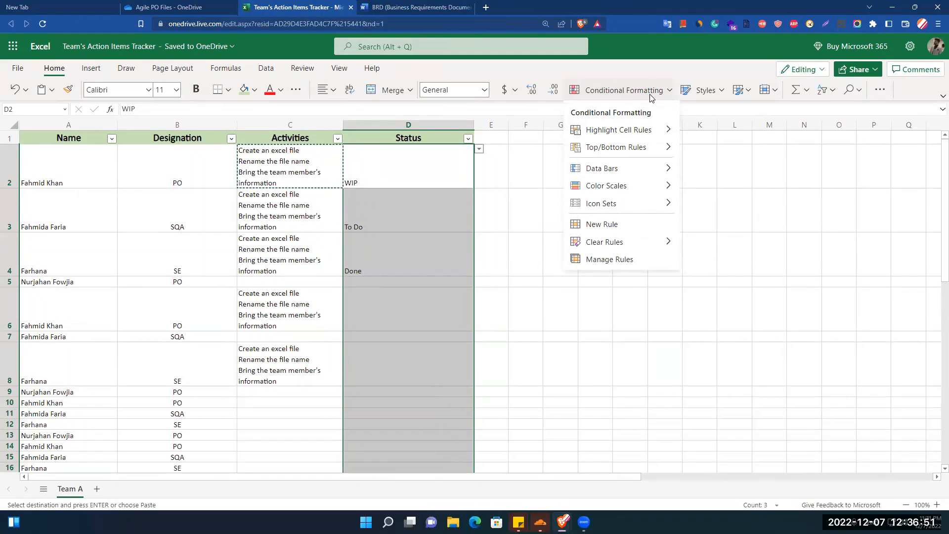
left_click(602, 224)
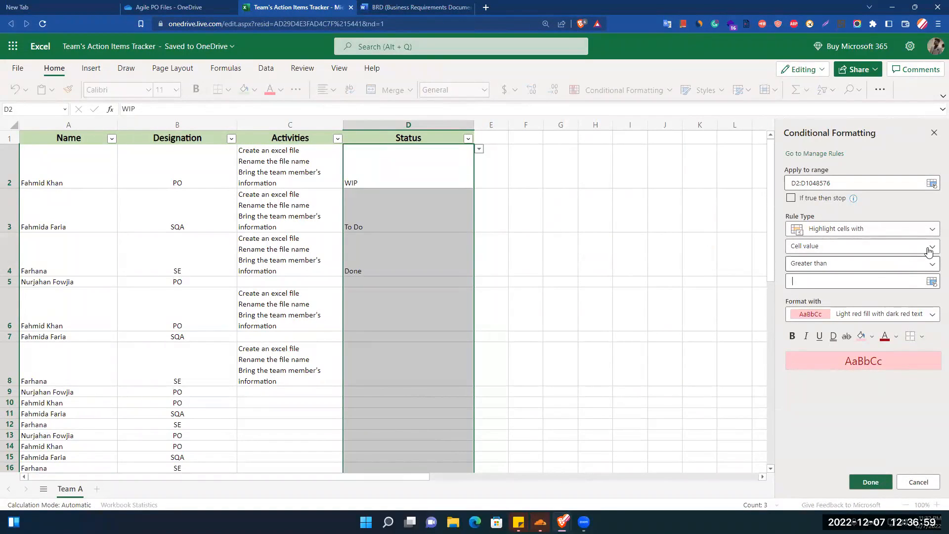
- Make the rule highlight cells with specific text containing 'To DO'
left_click(930, 251)
left_click(930, 251)
left_click(930, 251)
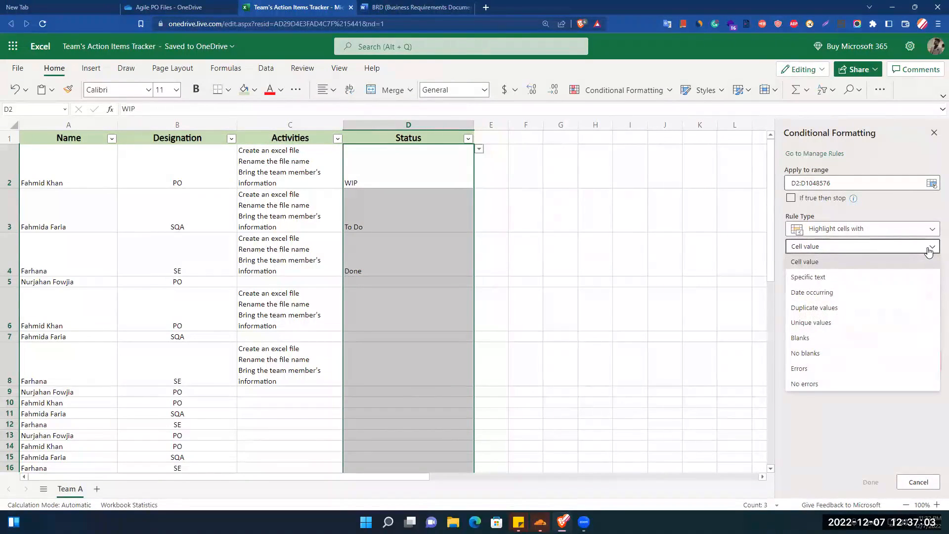
left_click(811, 277)
left_click(824, 265)
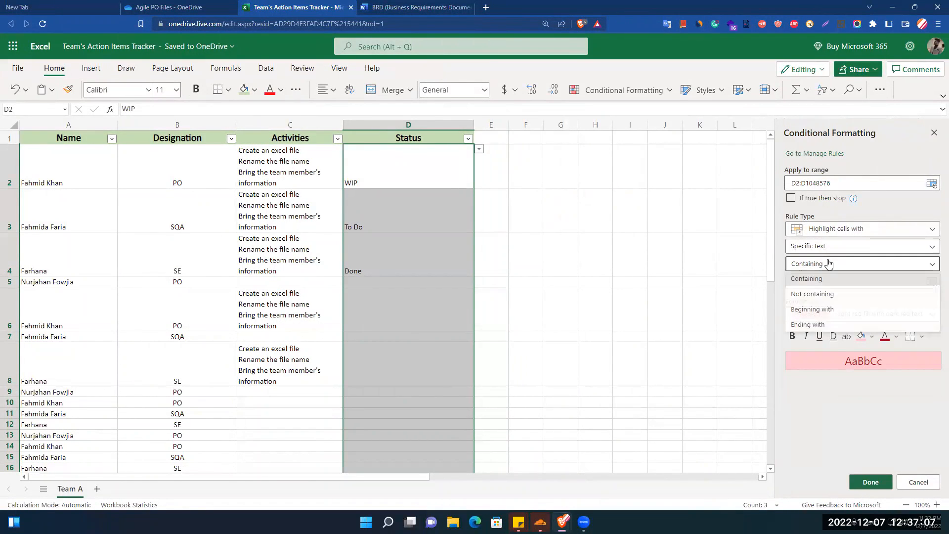
left_click(815, 278)
left_click(815, 280)
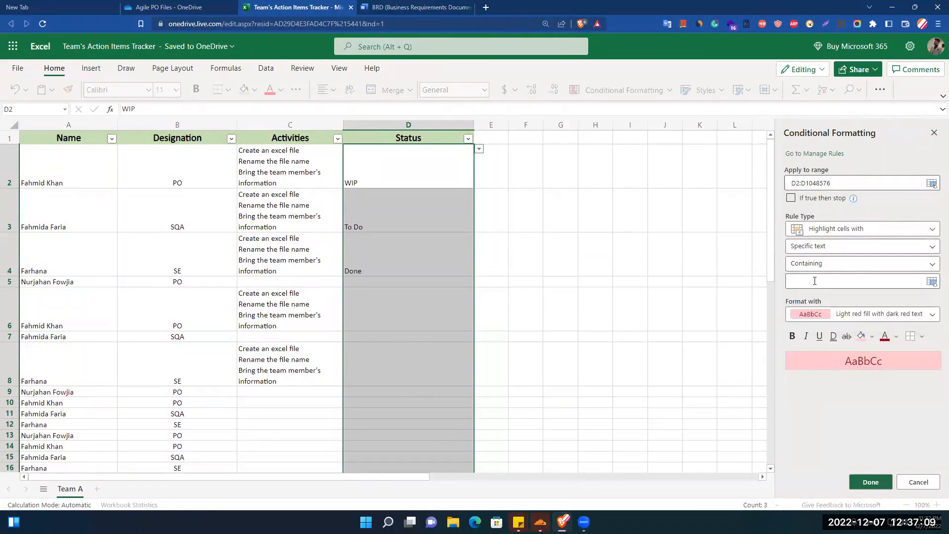
type("To DO")
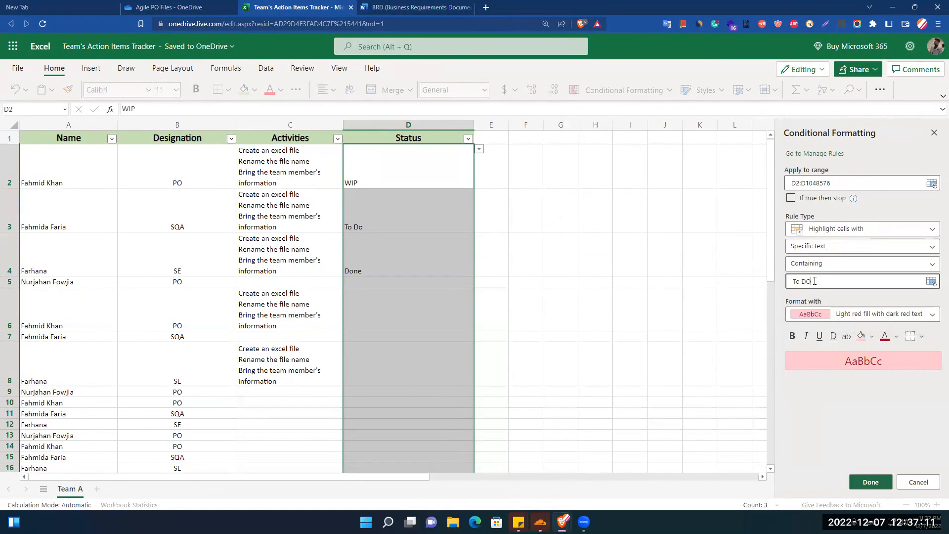